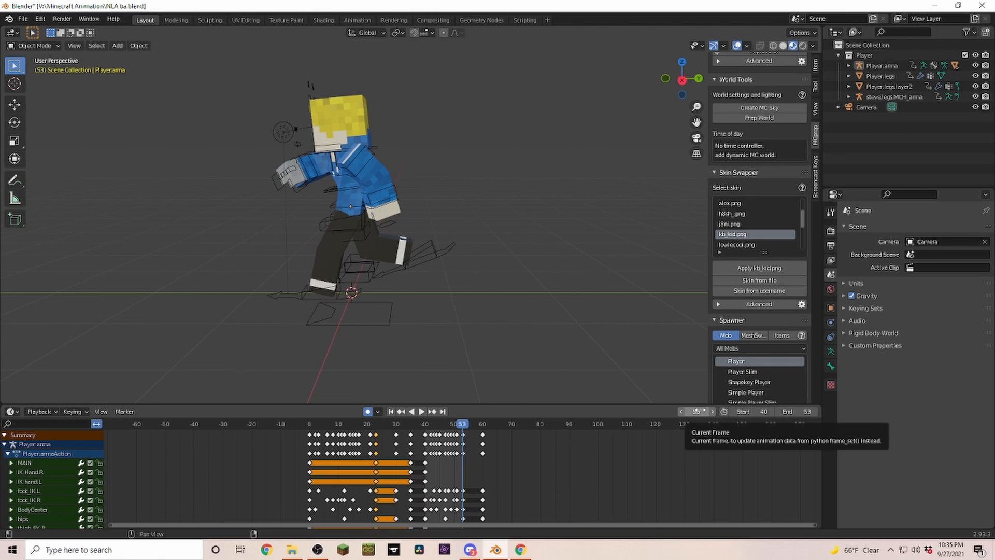
- Set the timeline's current frame to 0
{"action": "left_click", "coordinate": [699, 410]}
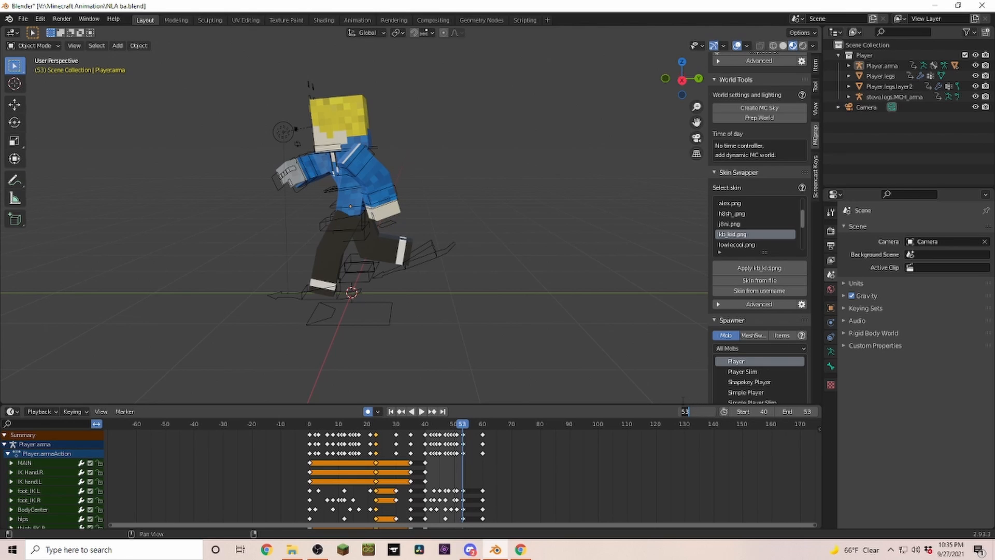
{"action": "type", "text": "0"}
{"action": "key", "text": "Return"}
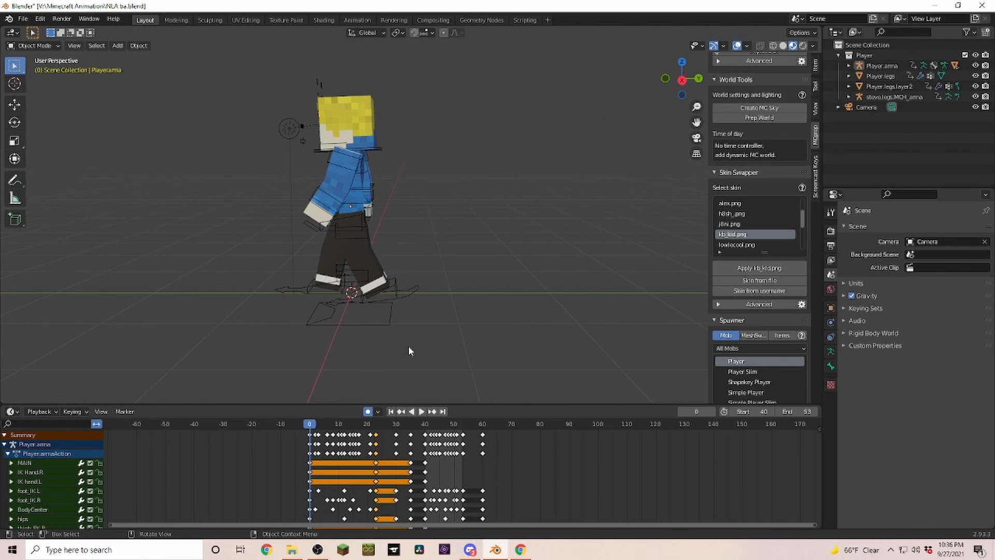
{"action": "scroll", "coordinate": [405, 310], "scroll_direction": "down", "scroll_amount": 2}
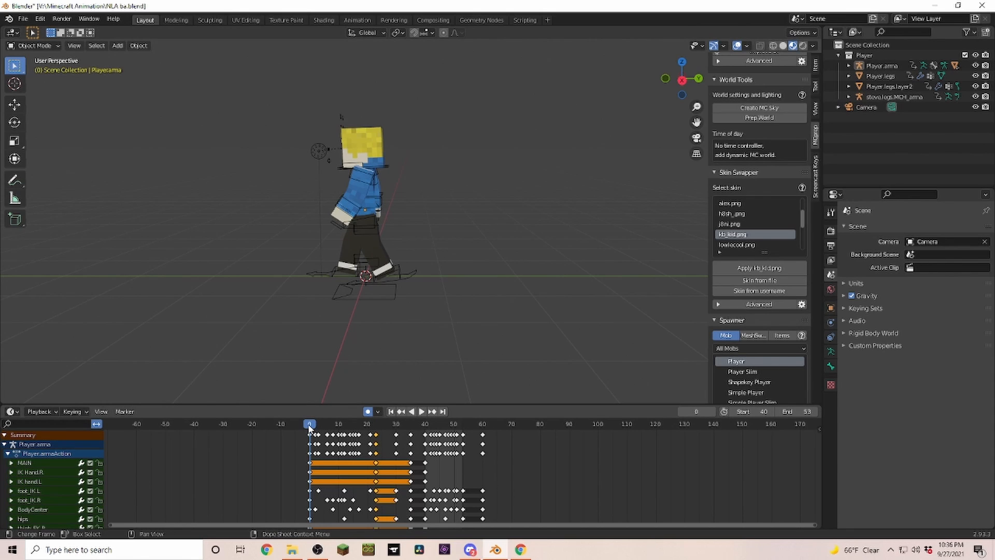
- Preview the character's animation by playing it and scrubbing through its timeline frames
{"action": "key", "text": "space"}
{"action": "left_click_drag", "start_coordinate": [358, 428], "coordinate": [426, 436]}
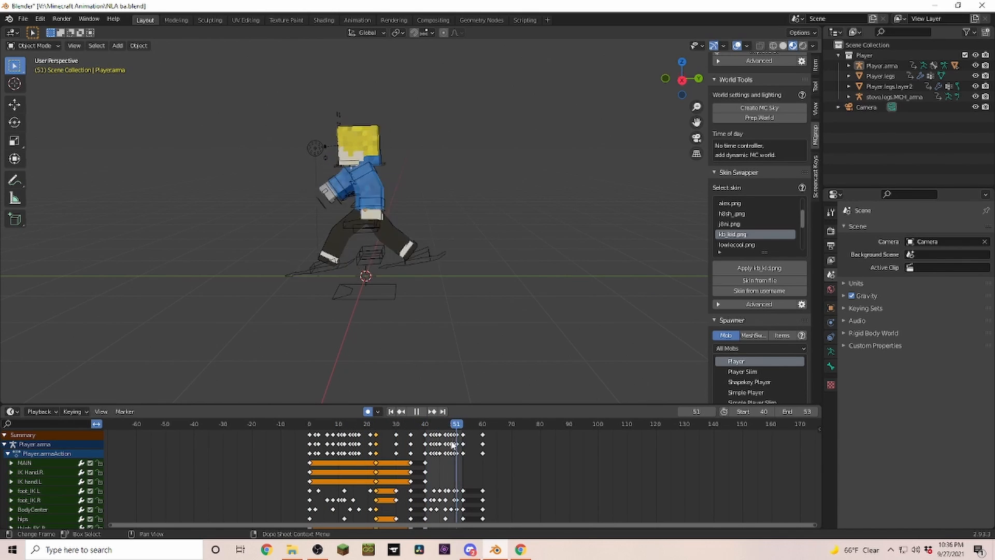
{"action": "key", "text": "Escape"}
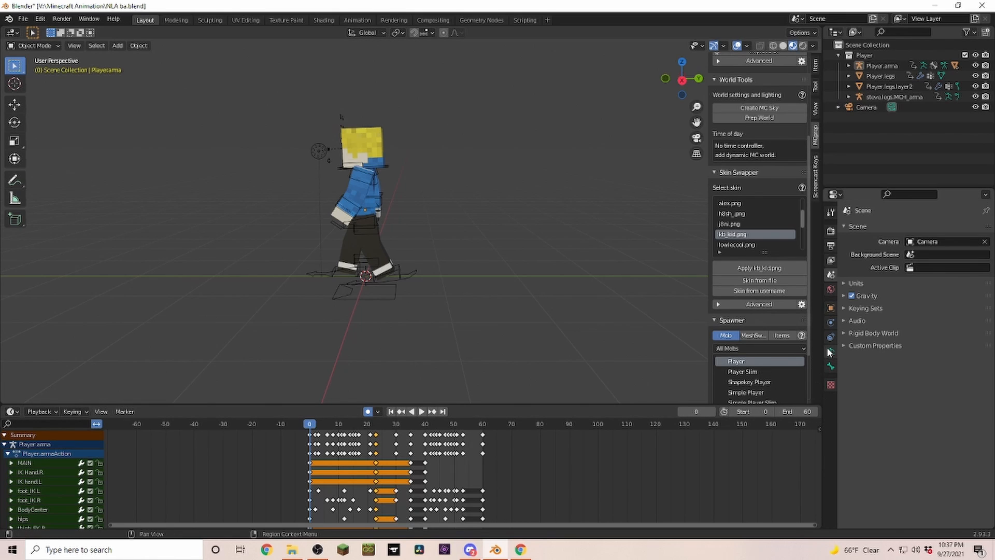
- Split the 3D viewport horizontally and turn the lower area into a Nonlinear Animation editor
{"action": "left_click_drag", "start_coordinate": [819, 403], "coordinate": [815, 237]}
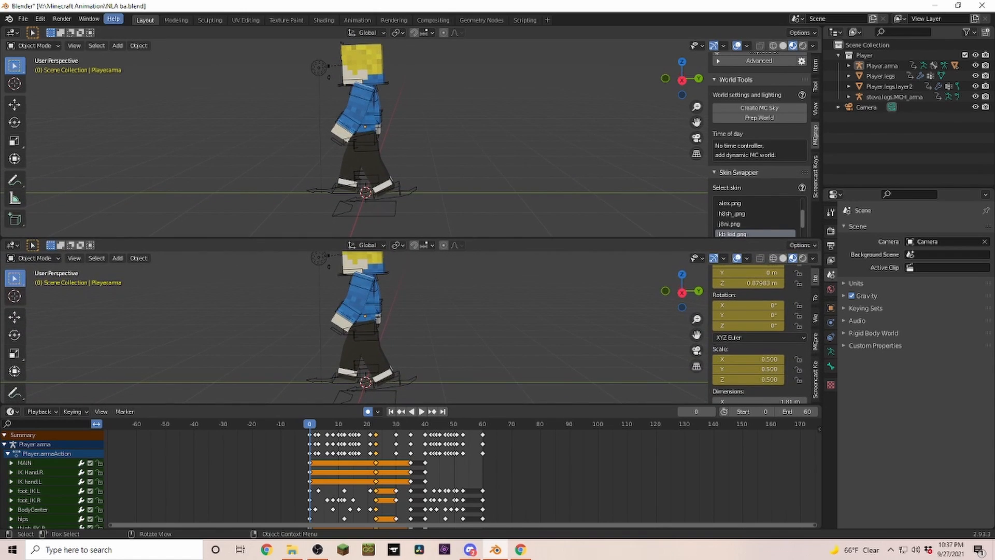
{"action": "left_click", "coordinate": [15, 246]}
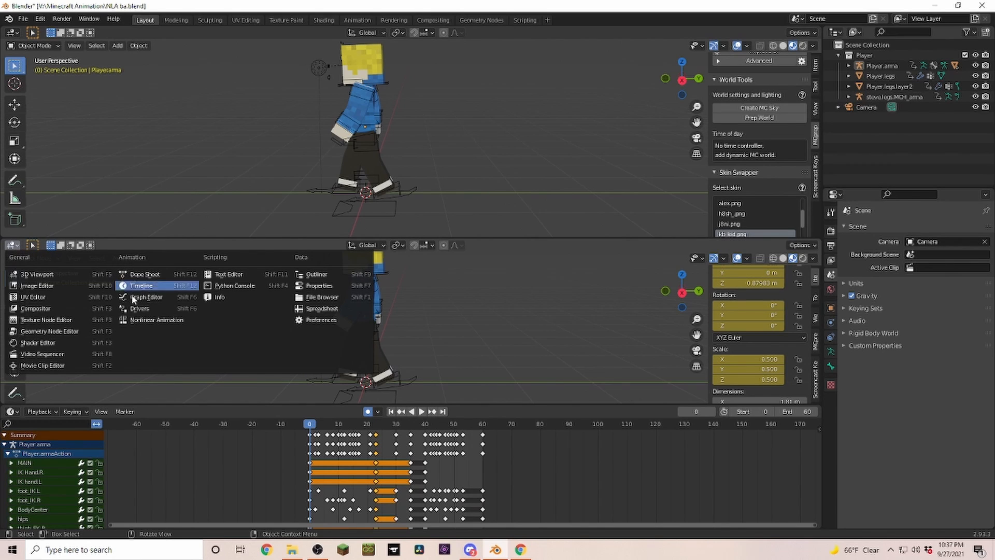
{"action": "left_click", "coordinate": [156, 321]}
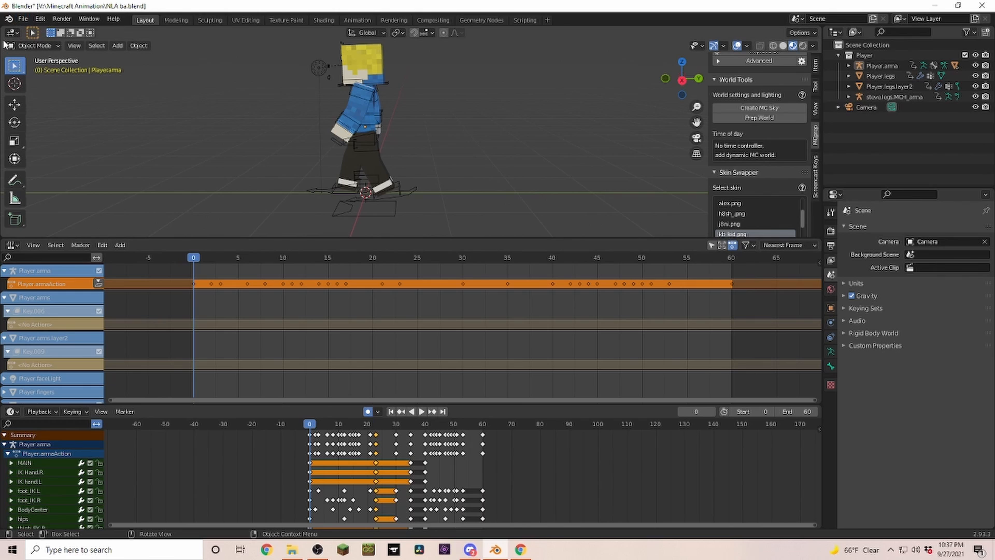
- Split off a narrow area beside the 3D viewport and make it a Dope Sheet in Action Editor mode
{"action": "left_click_drag", "start_coordinate": [4, 42], "coordinate": [232, 50]}
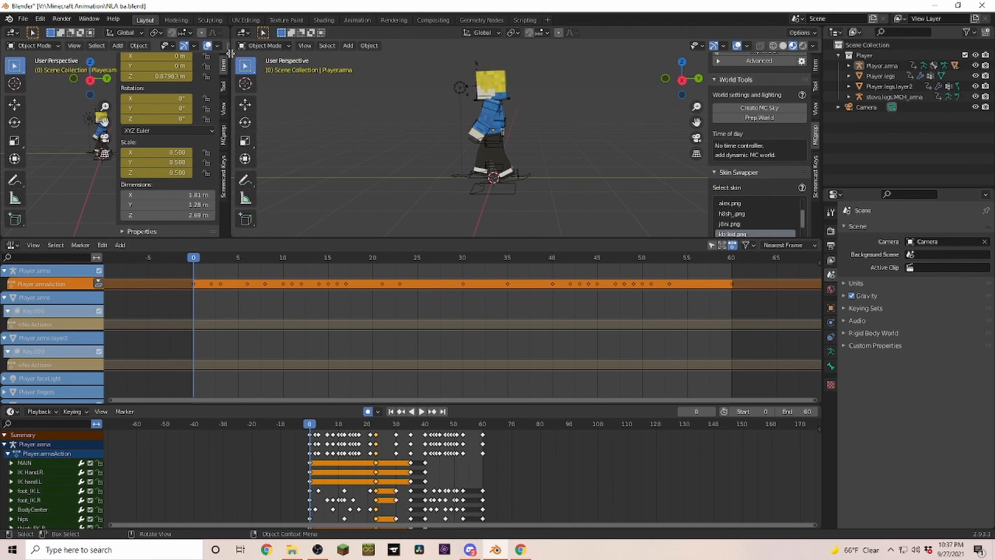
{"action": "left_click", "coordinate": [13, 34]}
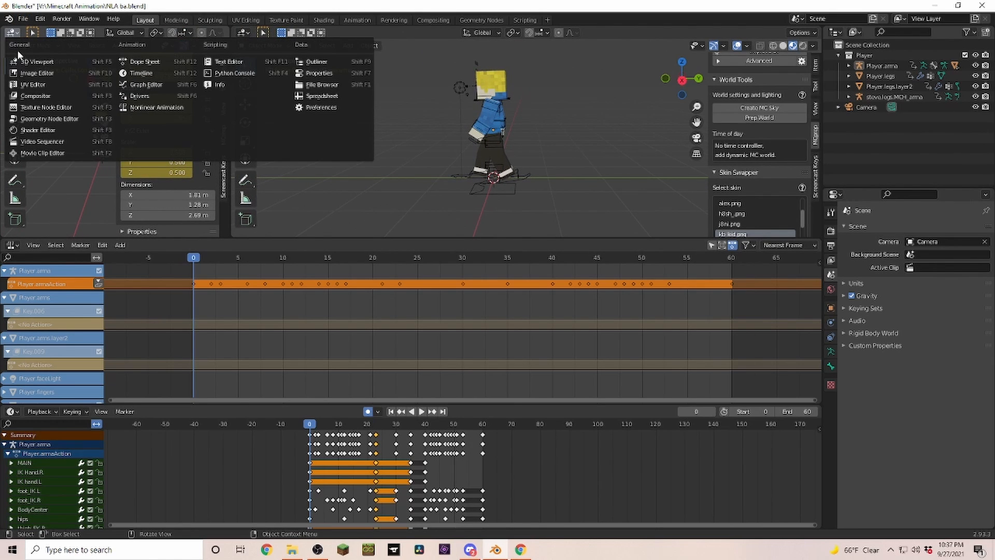
{"action": "left_click", "coordinate": [141, 62]}
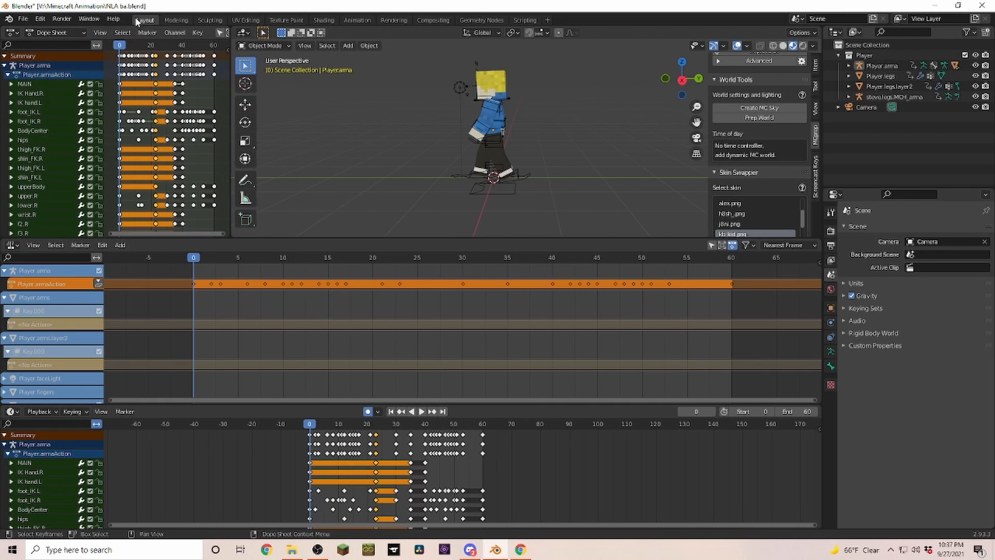
{"action": "left_click", "coordinate": [76, 32]}
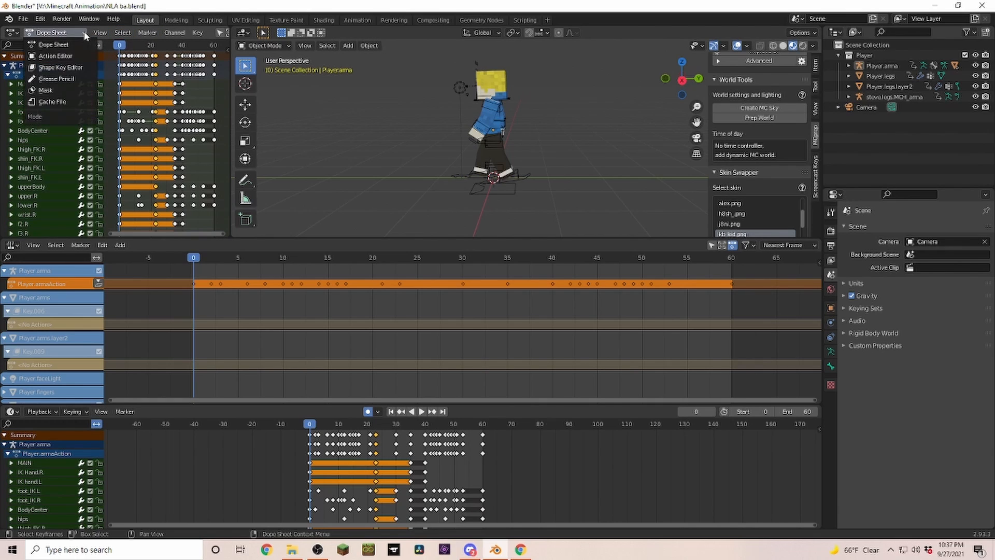
{"action": "left_click", "coordinate": [67, 58]}
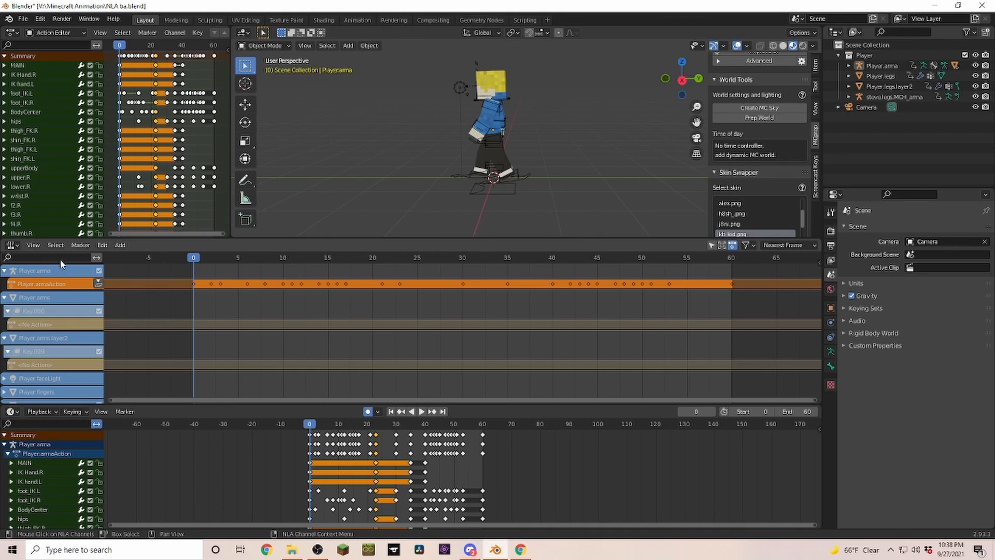
- Rename the Player collection and its Player.arma armature to KB
{"action": "left_click", "coordinate": [864, 56]}
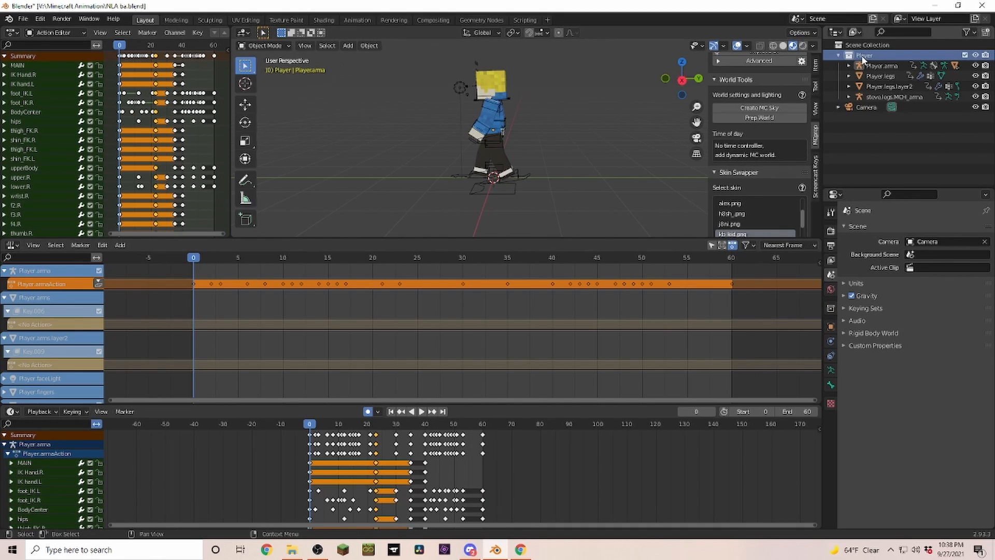
{"action": "double_click", "coordinate": [863, 55]}
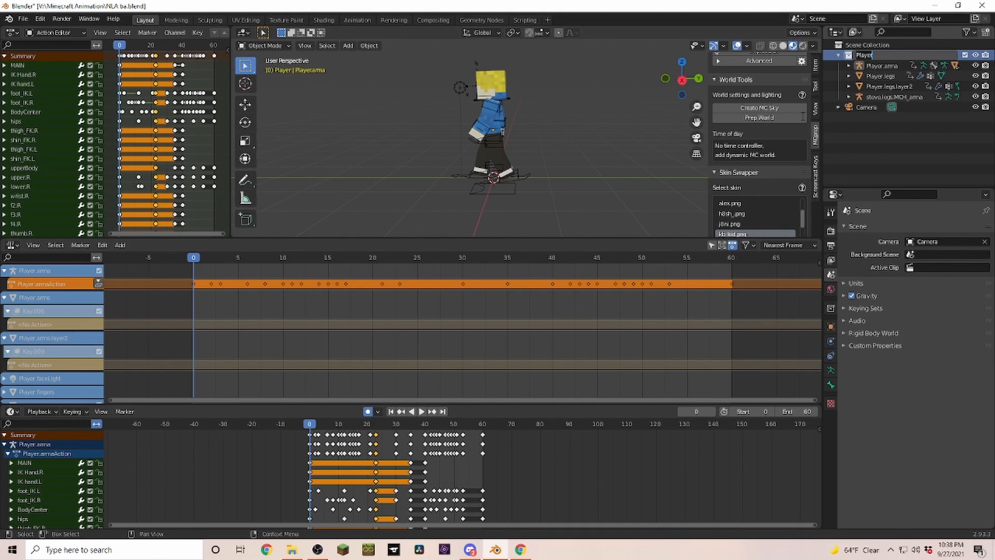
{"action": "type", "text": "KB"}
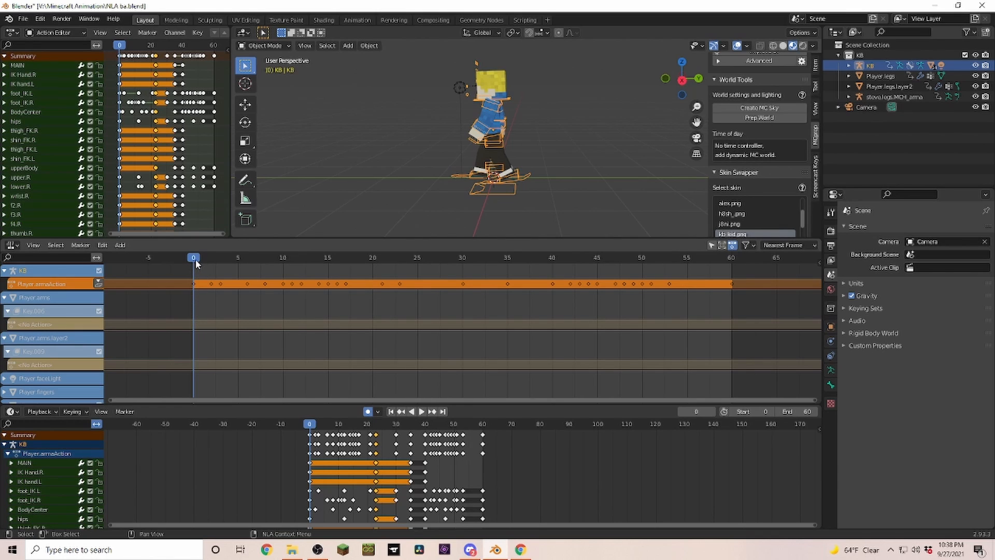
- Set the current frame to 22 and push the armature's action down into an NLA strip
{"action": "left_click_drag", "start_coordinate": [195, 259], "coordinate": [403, 269]}
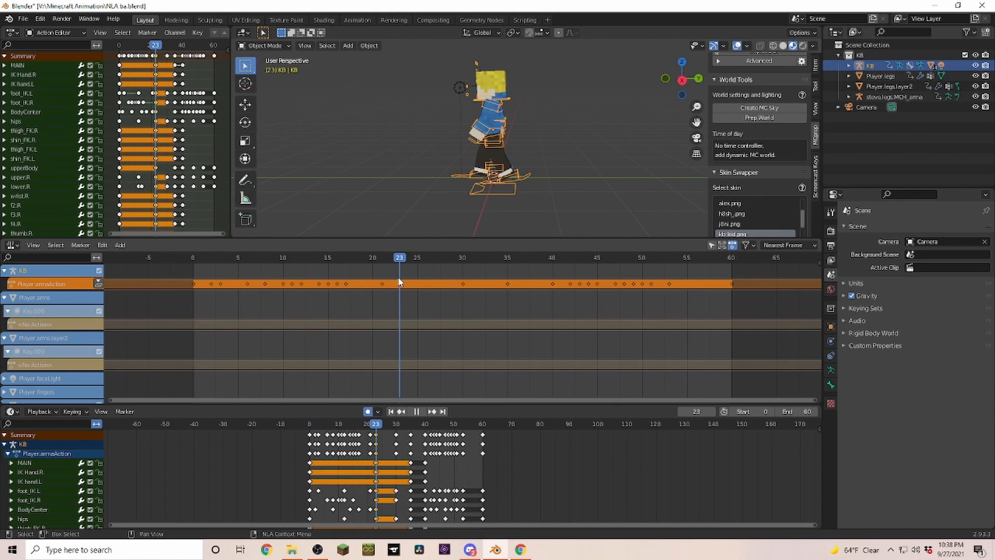
{"action": "mouse_move", "coordinate": [399, 278]}
{"action": "left_mouse_down"}
{"action": "mouse_move", "coordinate": [152, 274]}
{"action": "mouse_move", "coordinate": [405, 266]}
{"action": "mouse_move", "coordinate": [391, 270]}
{"action": "left_mouse_up"}
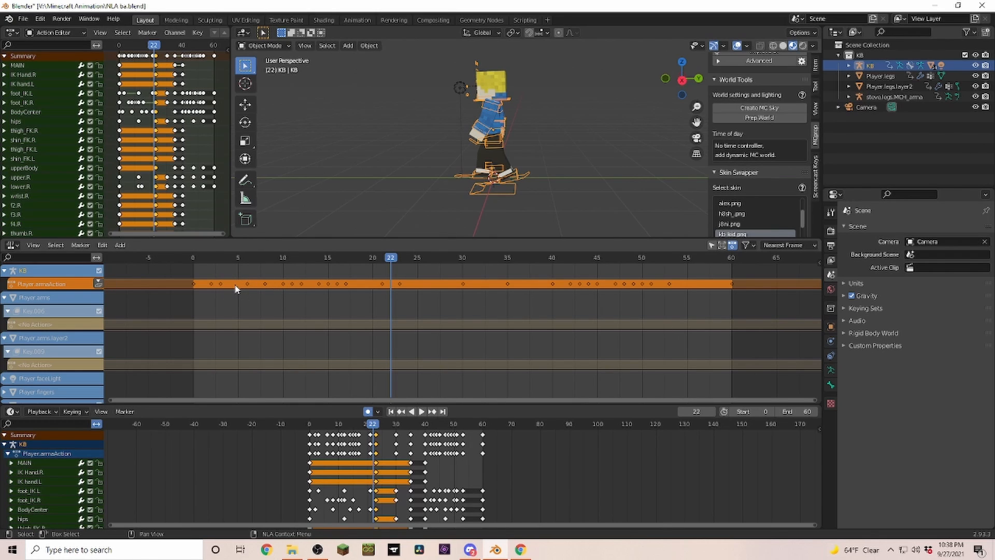
{"action": "left_click", "coordinate": [99, 284]}
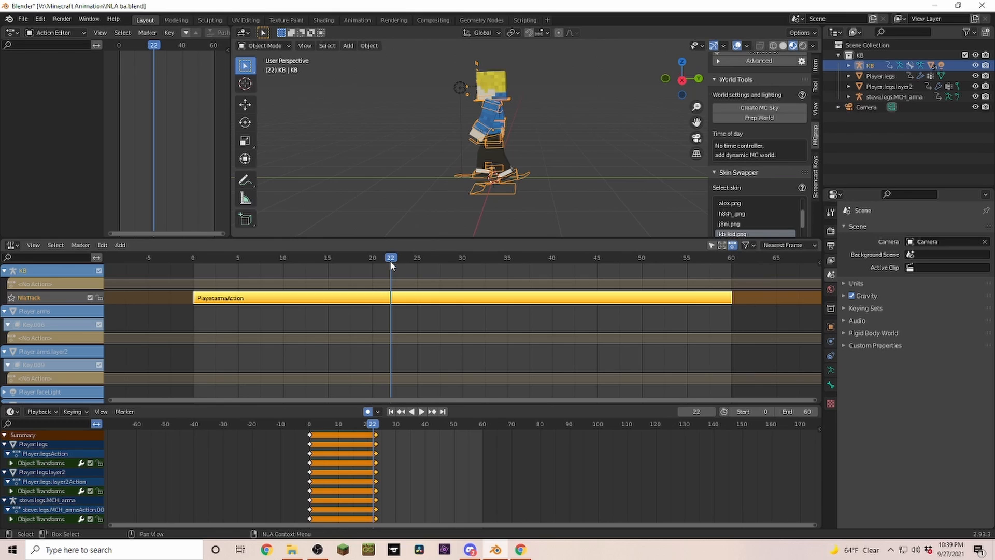
- Split the pushed-down NLA strip at frame 22
{"action": "key", "text": "y"}
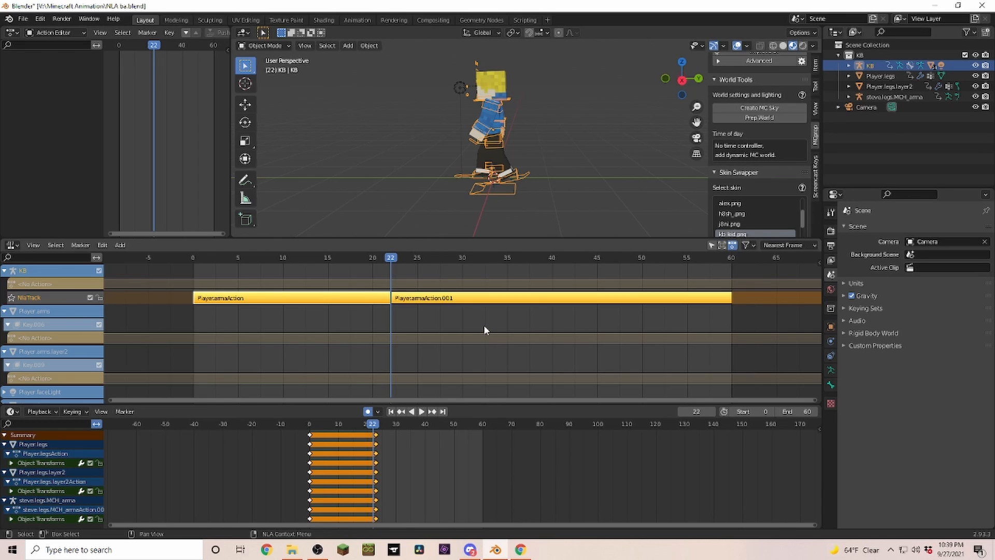
{"action": "right_click", "coordinate": [381, 297]}
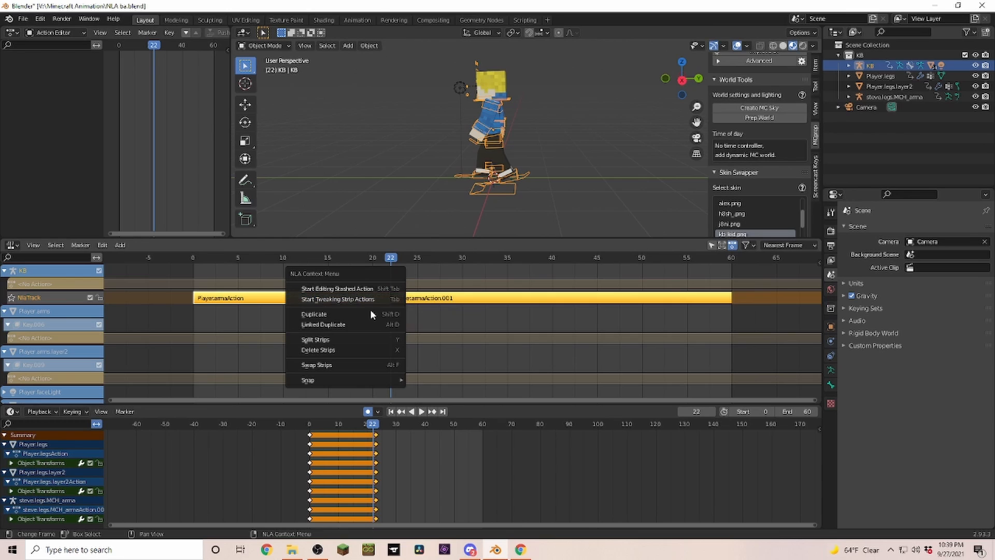
{"action": "left_click", "coordinate": [323, 340]}
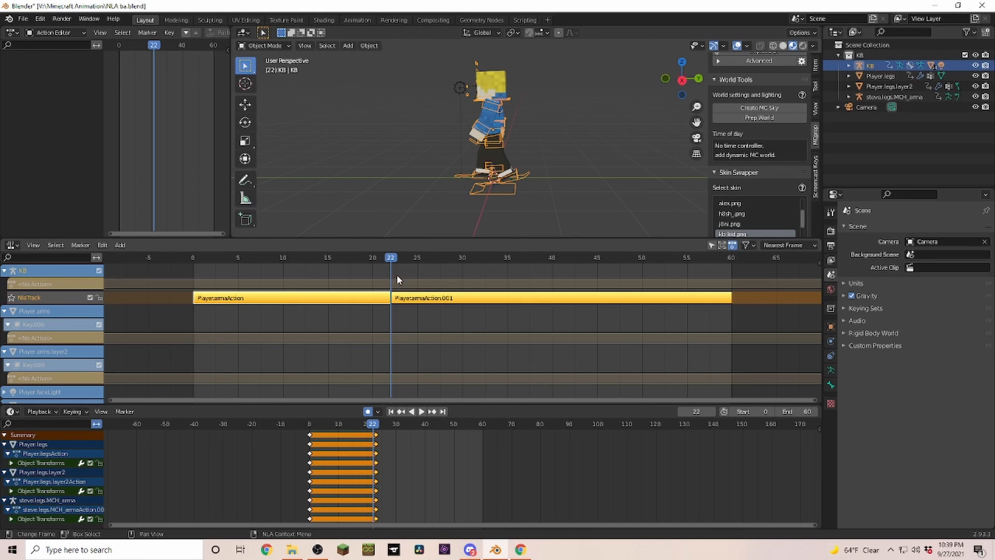
- Select the strip after frame 22 and split it at frame 40
{"action": "left_click", "coordinate": [435, 298]}
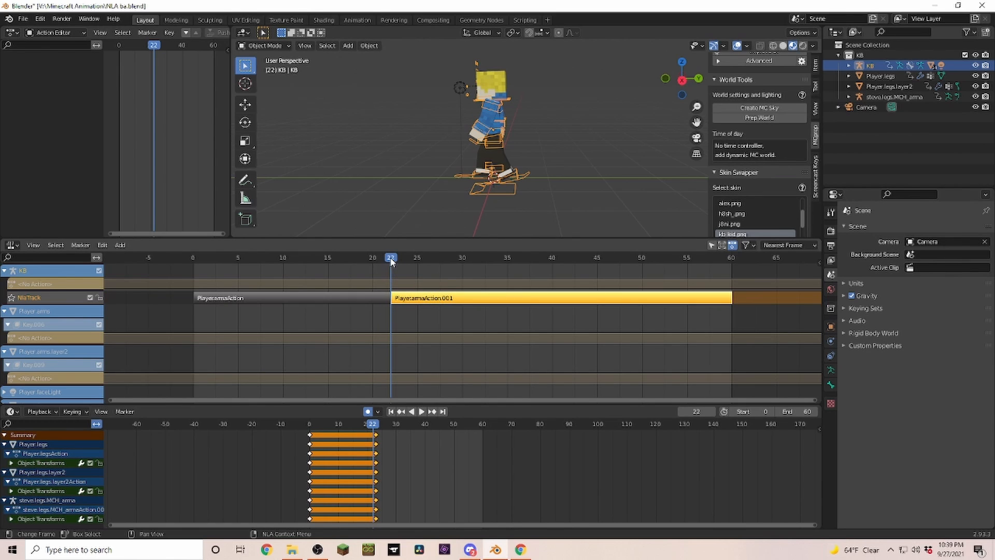
{"action": "key", "text": "space"}
{"action": "key", "text": "space"}
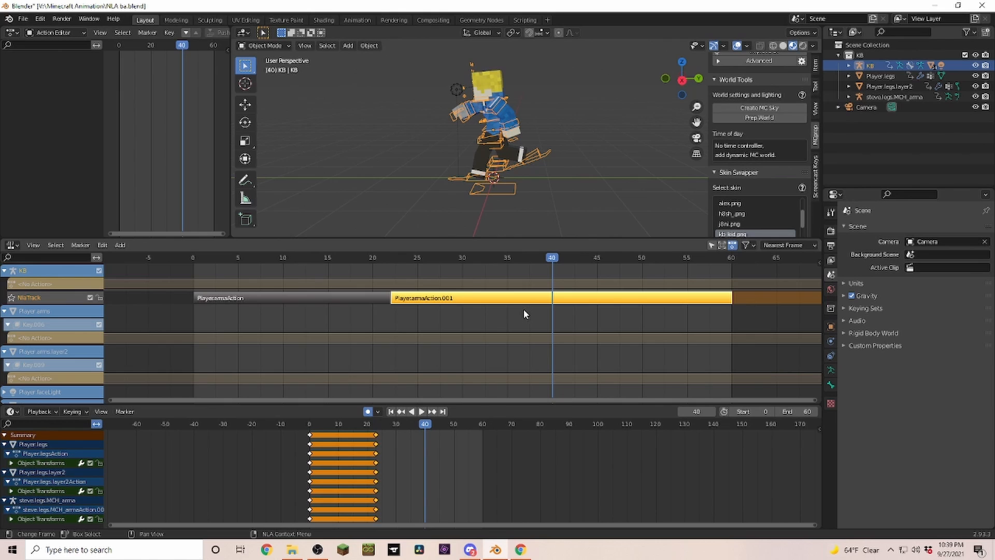
{"action": "key", "text": "y"}
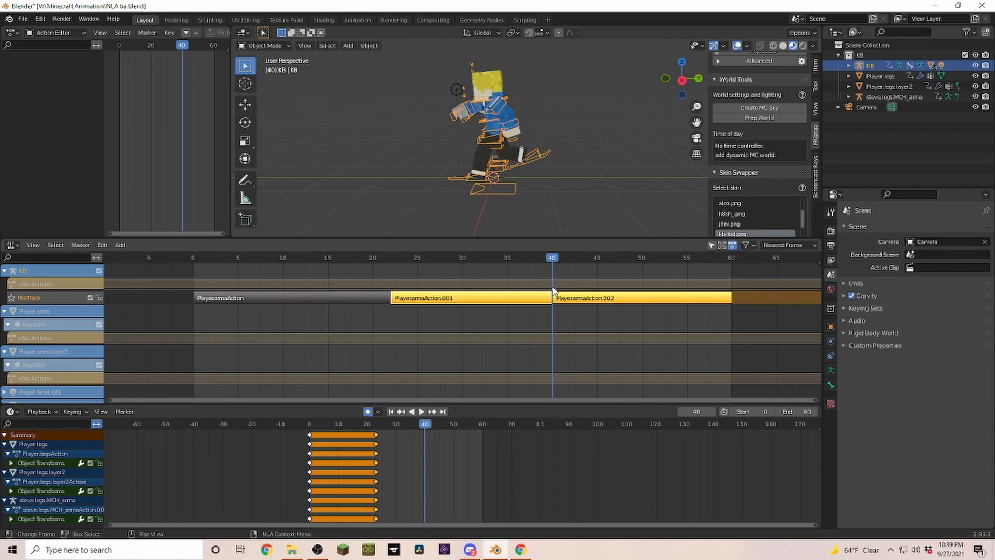
- Split the selected strips with the current frame at 52, and delete the leftover piece from frame 52 to 60
{"action": "key", "text": "space"}
{"action": "left_click_drag", "start_coordinate": [572, 258], "coordinate": [664, 264]}
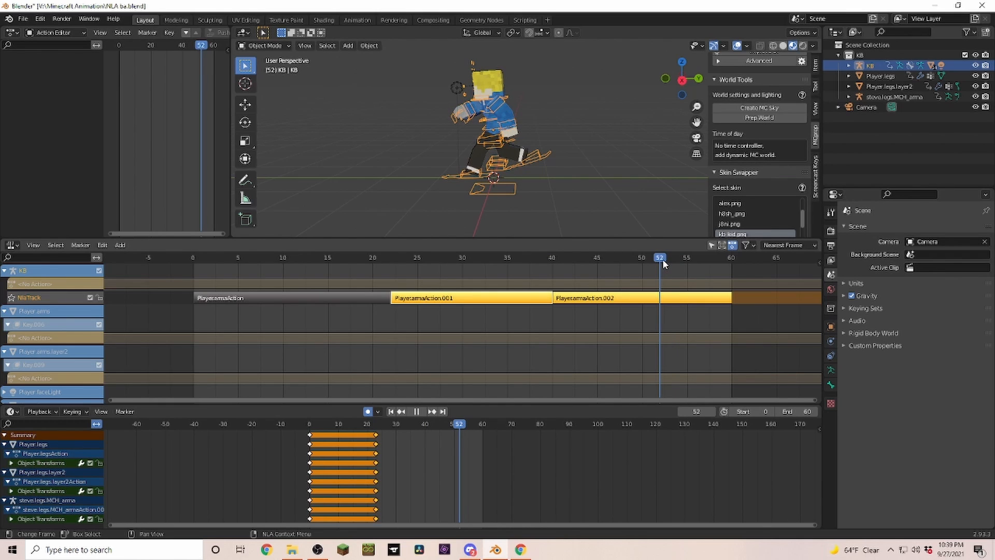
{"action": "key", "text": "y"}
{"action": "left_click", "coordinate": [692, 303]}
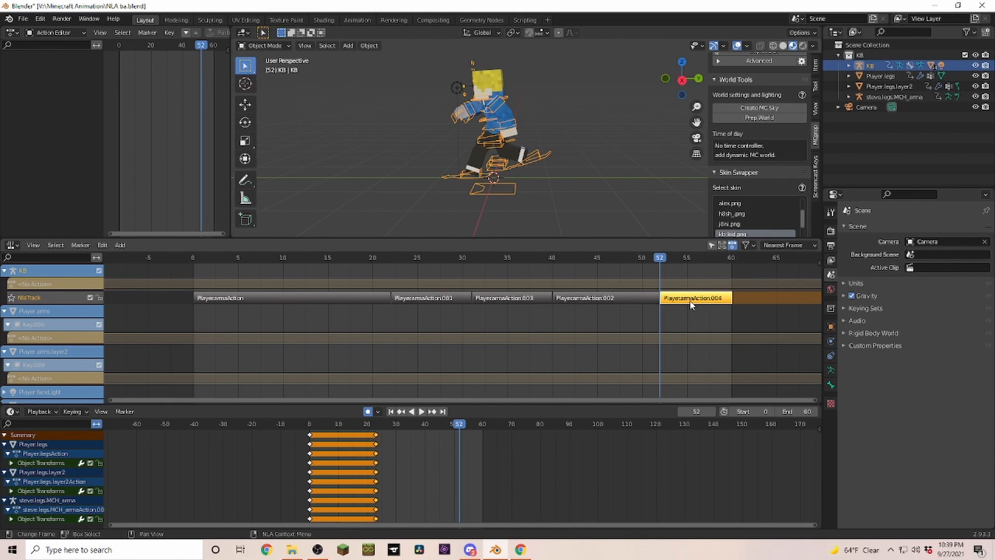
{"action": "key", "text": "x"}
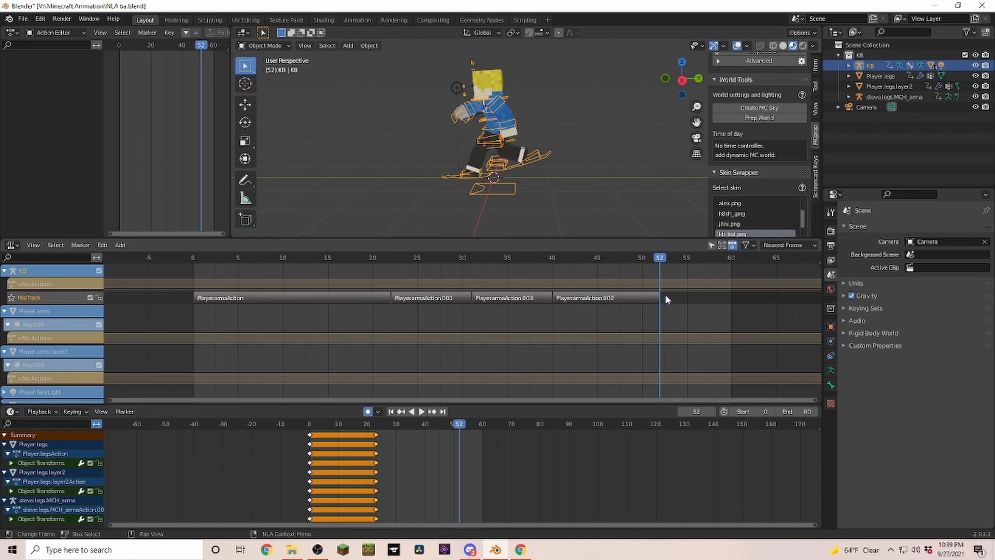
- Delete the two short strips between frames 22 and 40, and scrub through the remaining strips to check them
{"action": "left_click", "coordinate": [517, 302]}
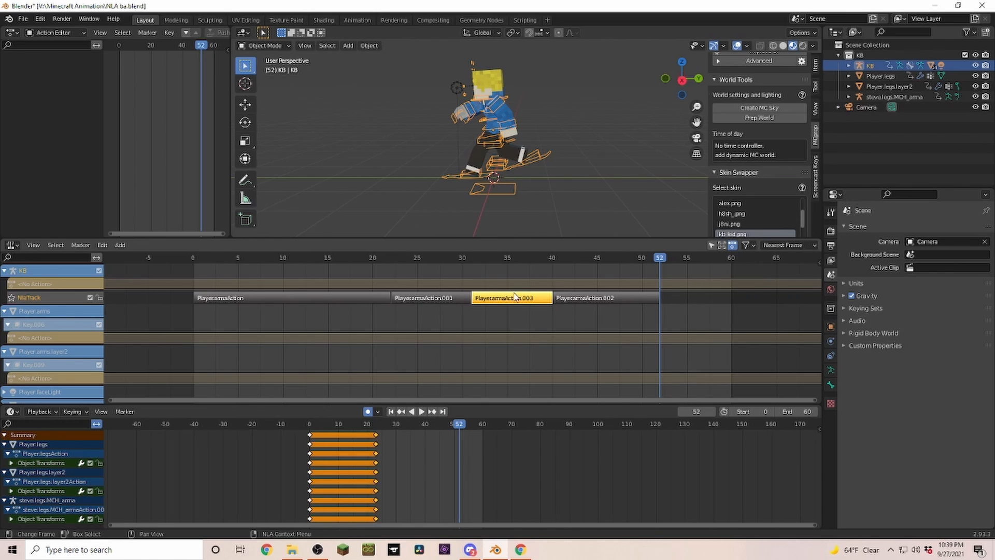
{"action": "left_click", "coordinate": [596, 257]}
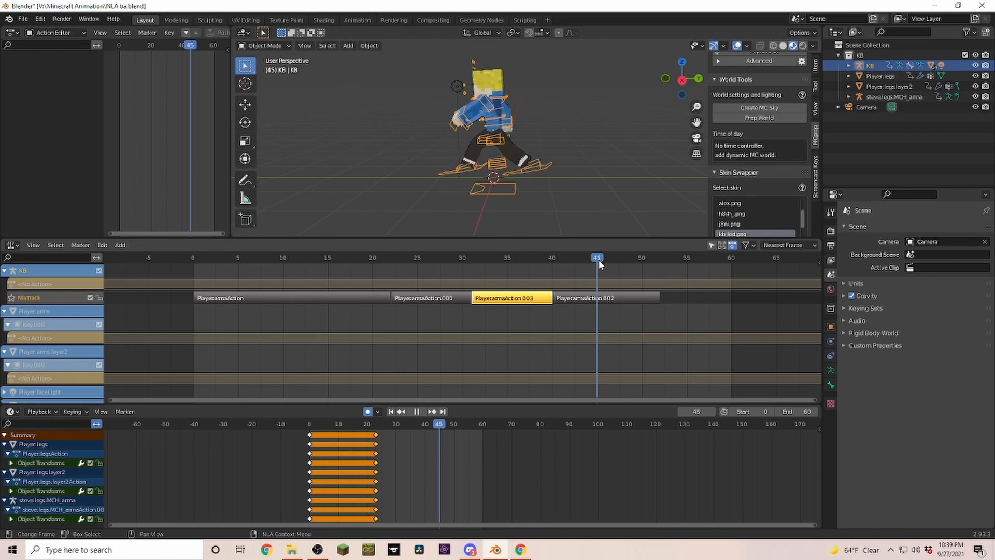
{"action": "key", "text": "x"}
{"action": "left_click", "coordinate": [447, 301]}
{"action": "key", "text": "x"}
{"action": "left_click_drag", "start_coordinate": [403, 257], "coordinate": [658, 269]}
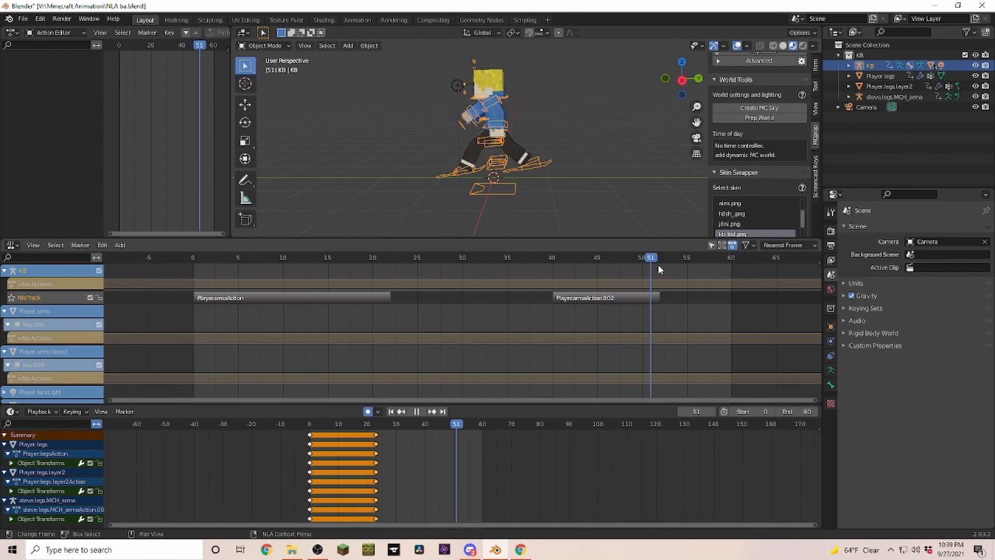
{"action": "key", "text": "space"}
- Rename the first NLA strip, covering frames 0 to 22, as Walk Cycle in its strip properties
{"action": "left_click", "coordinate": [245, 298]}
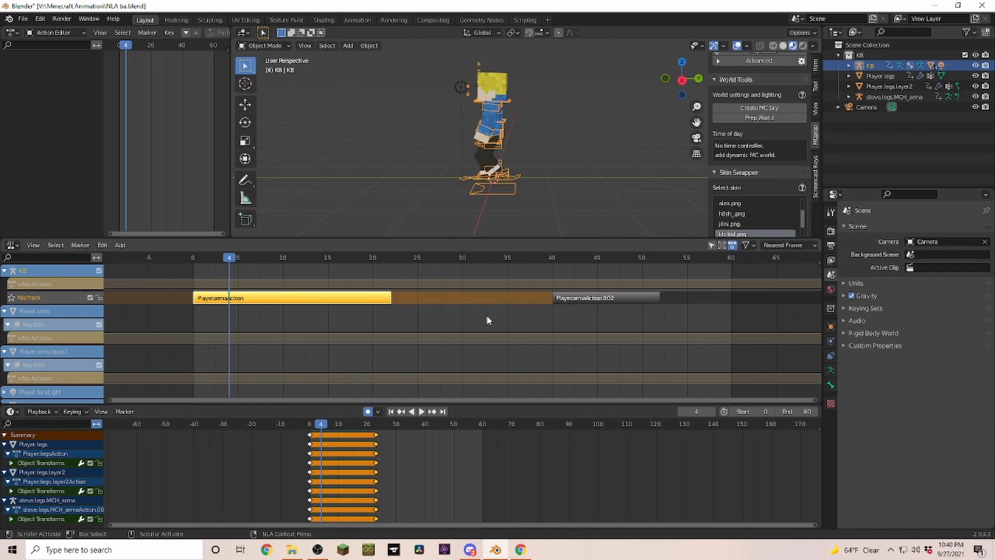
{"action": "key", "text": "n"}
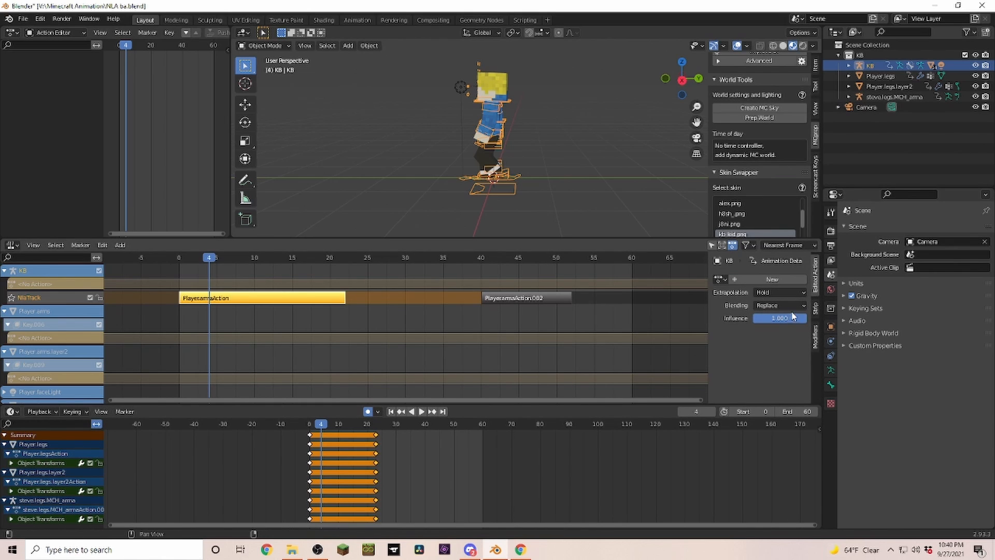
{"action": "key", "text": "n"}
{"action": "key", "text": "n"}
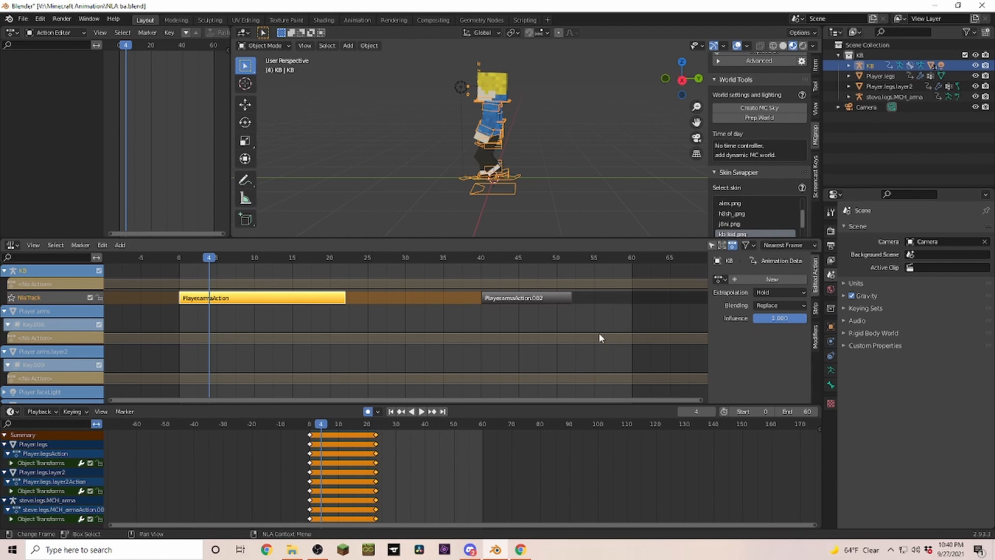
{"action": "key", "text": "n"}
{"action": "key", "text": "n"}
{"action": "key", "text": "n"}
{"action": "key", "text": "n"}
{"action": "left_click", "coordinate": [816, 310]}
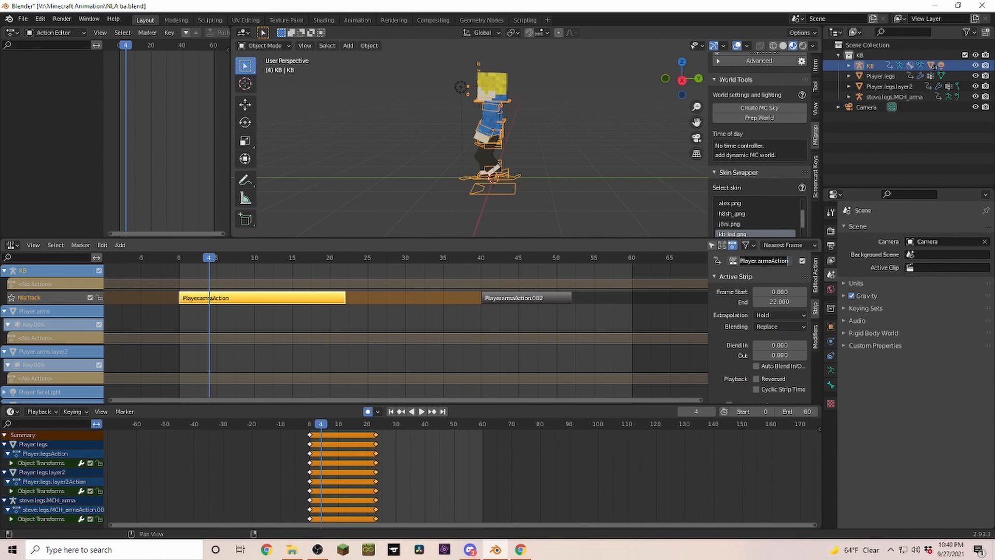
{"action": "double_click", "coordinate": [763, 261]}
{"action": "key", "text": "ctrl+a"}
{"action": "type", "text": "Walk Cycle"}
{"action": "key", "text": "Return"}
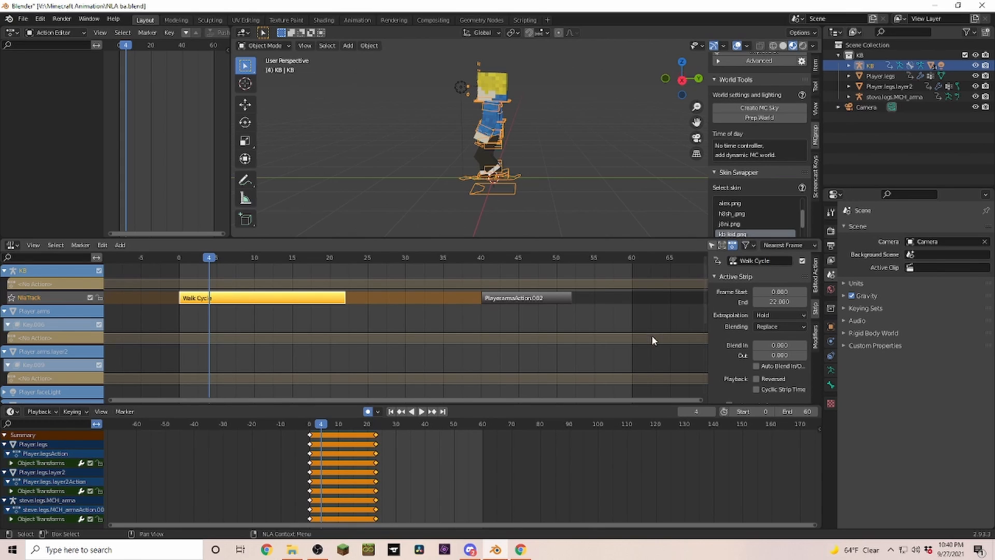
- Rename the second NLA strip, covering frames 40 to 52, as Run Cycle
{"action": "left_click", "coordinate": [544, 300]}
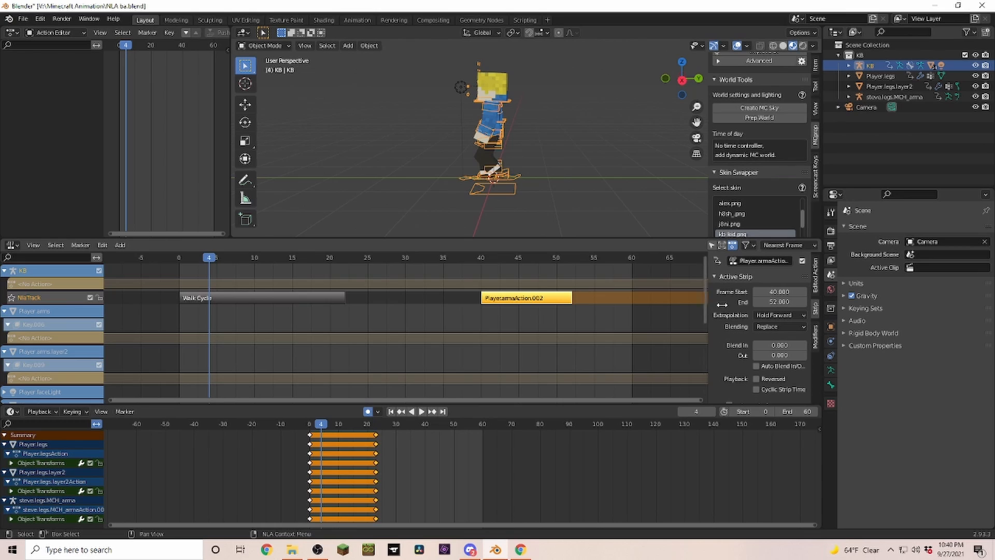
{"action": "left_click", "coordinate": [778, 260]}
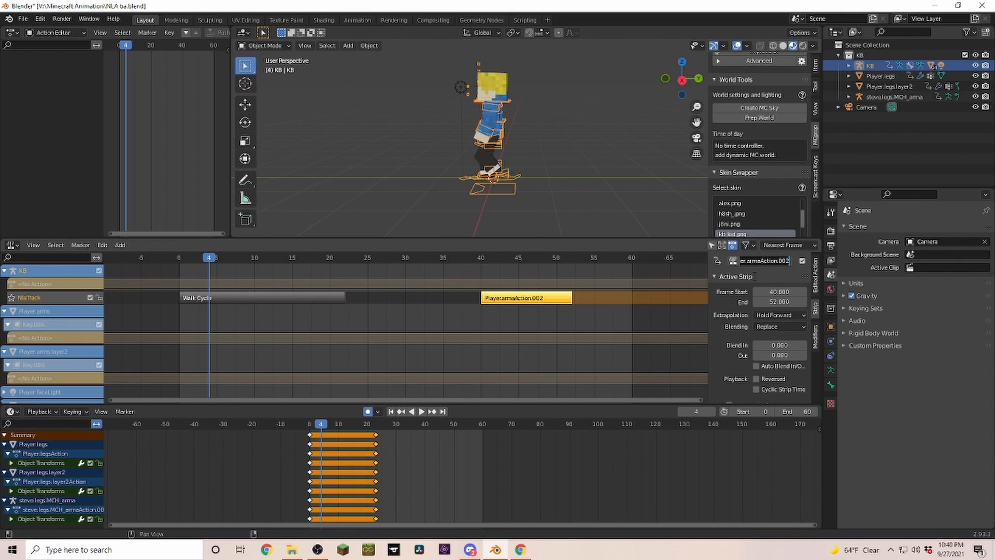
{"action": "type", "text": "Run Cycle"}
{"action": "key", "text": "Return"}
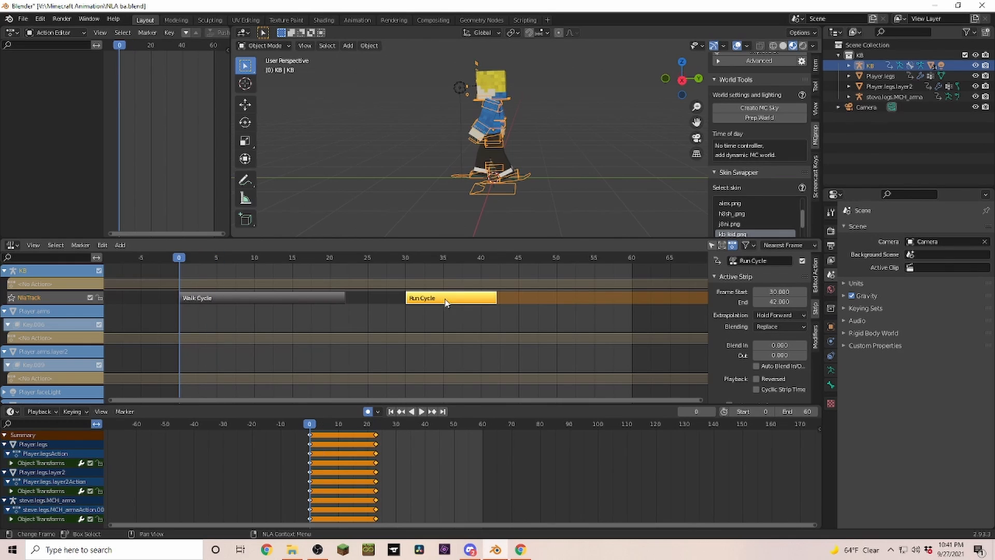
- Try moving the Run Cycle and Walk Cycle strips along the track and scaling the Walk Cycle strip
{"action": "key", "text": "g"}
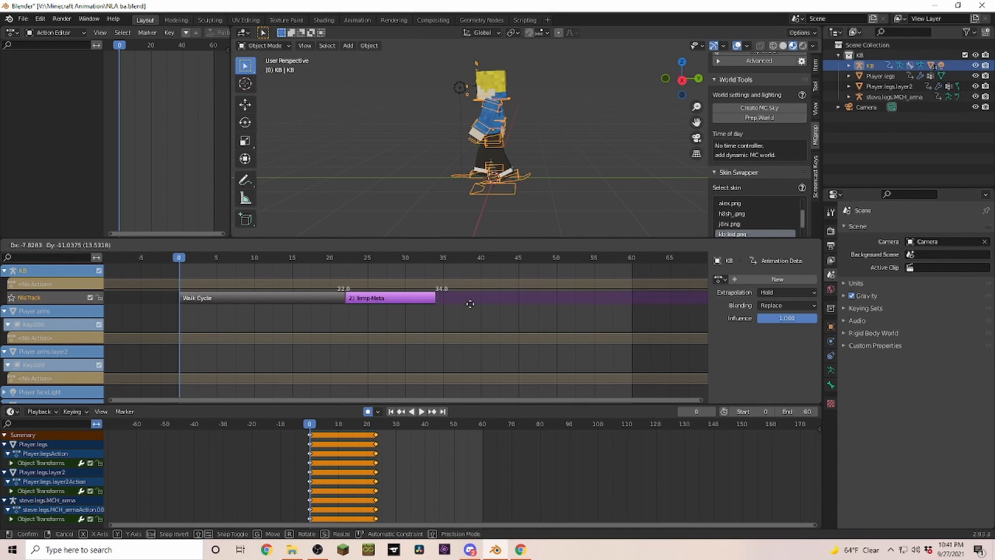
{"action": "left_click", "coordinate": [516, 297]}
{"action": "left_click", "coordinate": [240, 298]}
{"action": "key", "text": "g"}
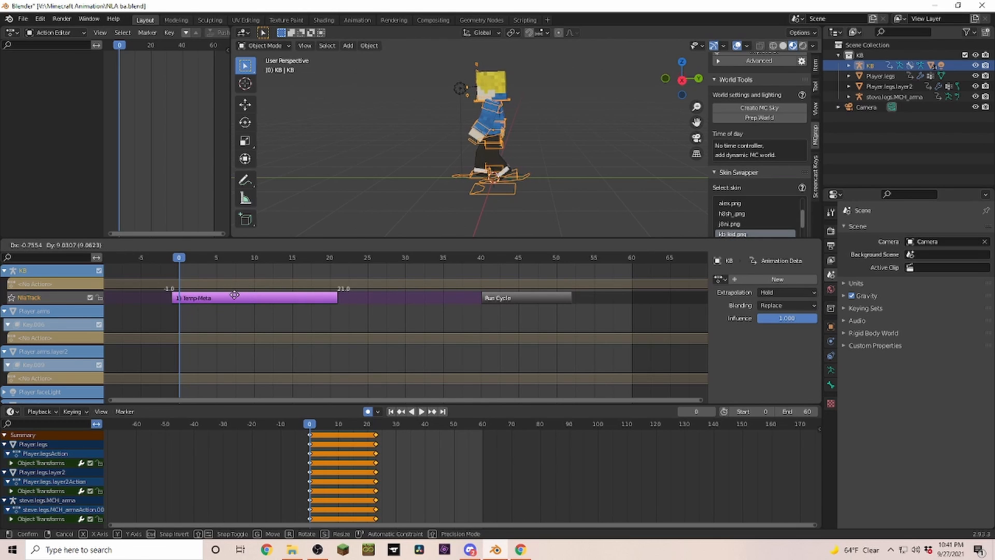
{"action": "left_click", "coordinate": [236, 296]}
{"action": "key", "text": "g"}
{"action": "left_click", "coordinate": [238, 306]}
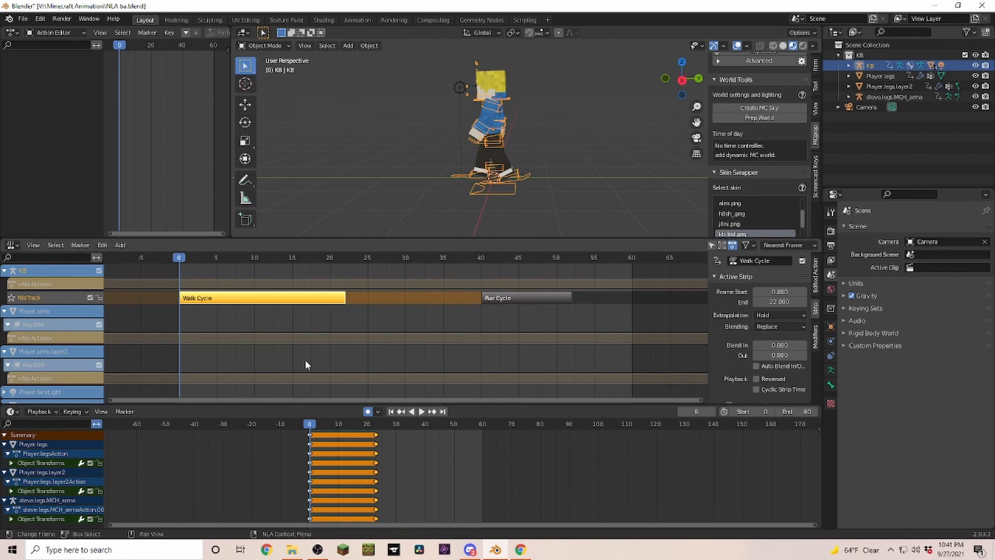
{"action": "key", "text": "s"}
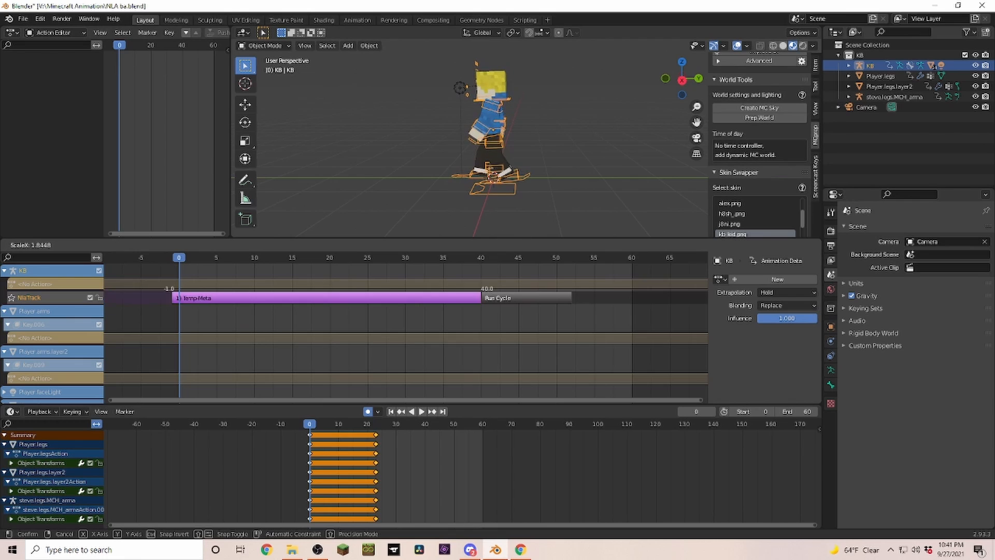
{"action": "key", "text": "Escape"}
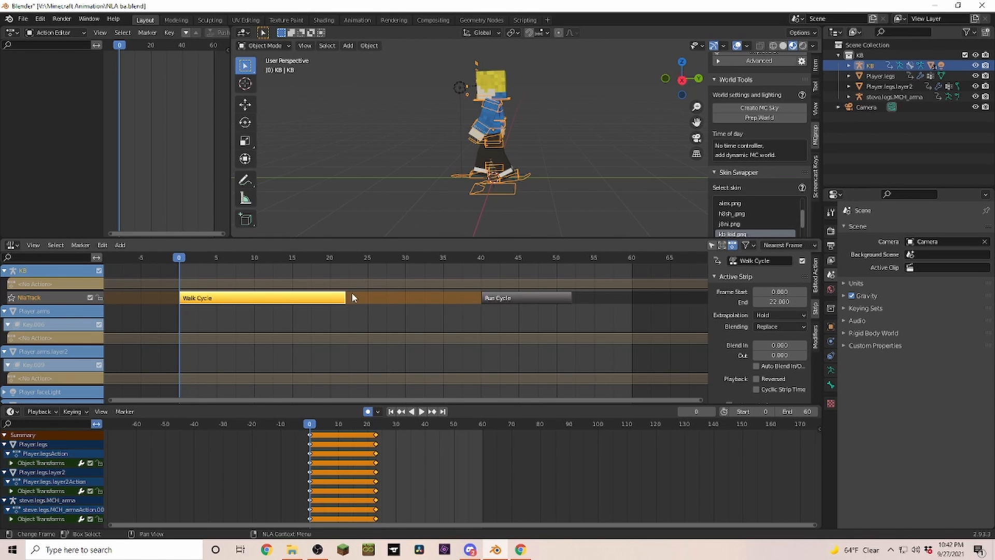
- Move the Run Cycle strip to start at about frame 47 and set the Walk Cycle strip's repeat to 2
{"action": "left_click_drag", "start_coordinate": [505, 297], "coordinate": [558, 298]}
{"action": "left_click", "coordinate": [280, 299]}
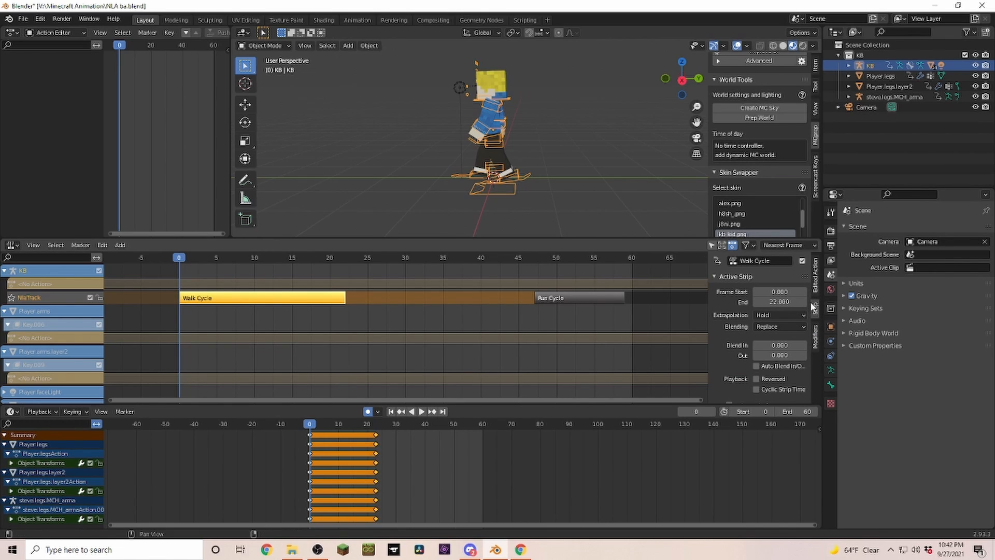
{"action": "scroll", "coordinate": [772, 345], "scroll_direction": "down", "scroll_amount": 2}
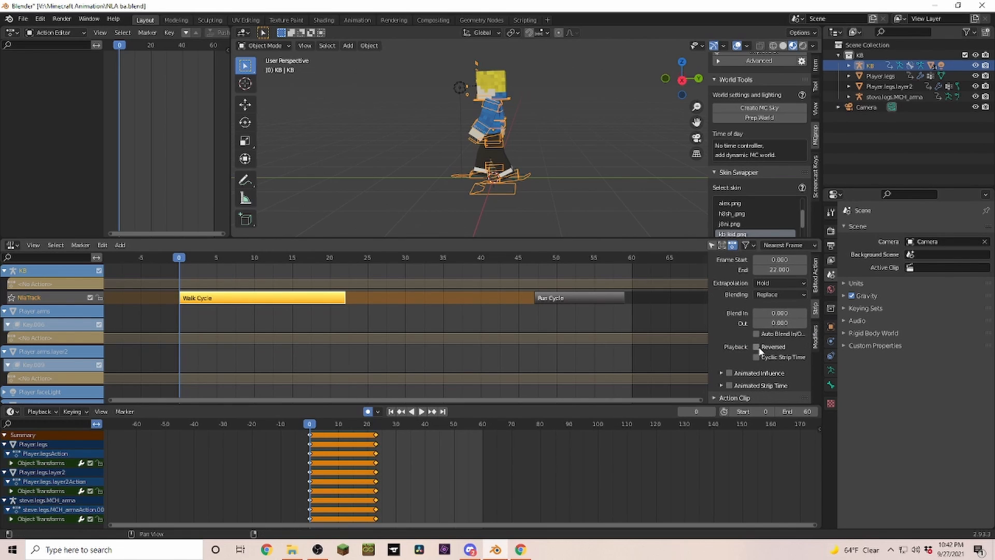
{"action": "left_click", "coordinate": [715, 398]}
{"action": "scroll", "coordinate": [775, 369], "scroll_direction": "down", "scroll_amount": 5}
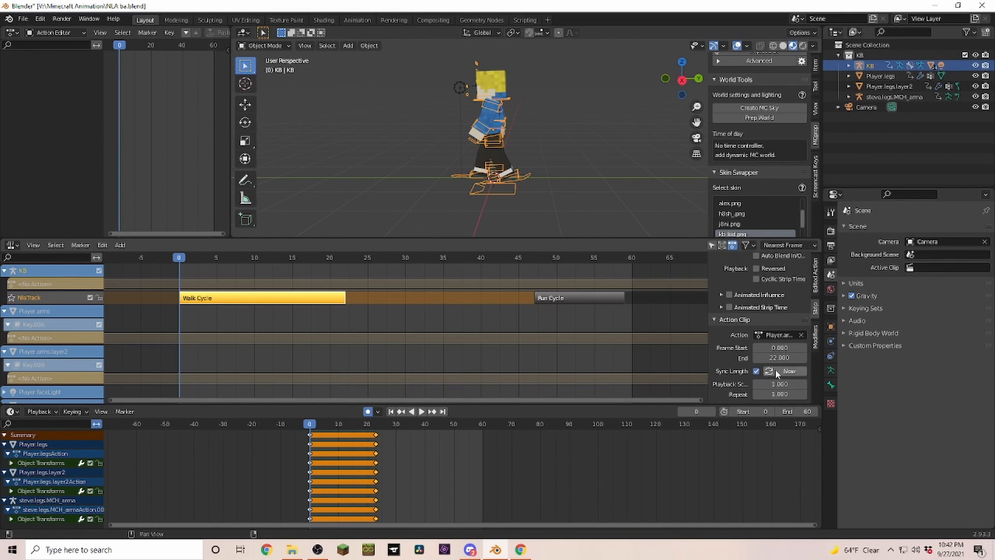
{"action": "double_click", "coordinate": [779, 394]}
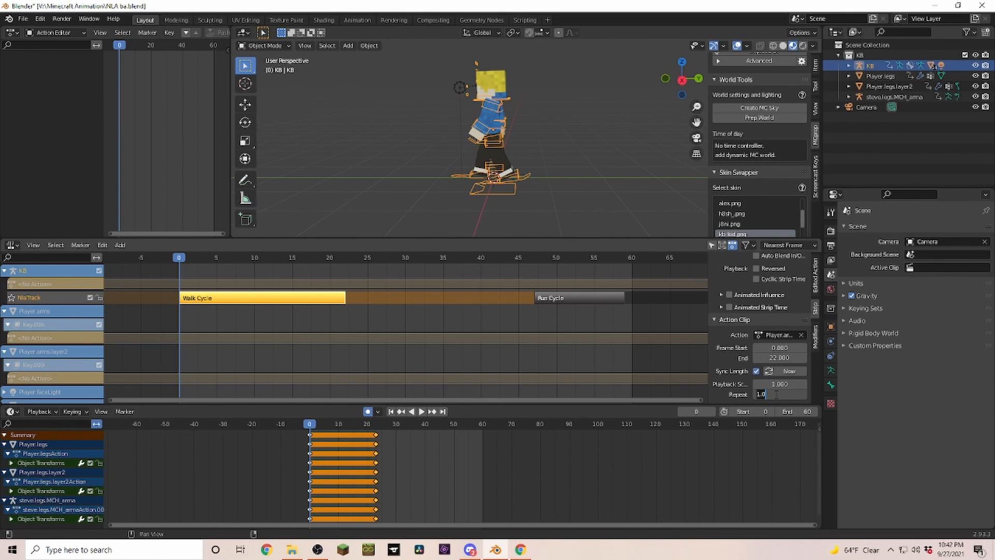
{"action": "type", "text": "2"}
{"action": "key", "text": "Return"}
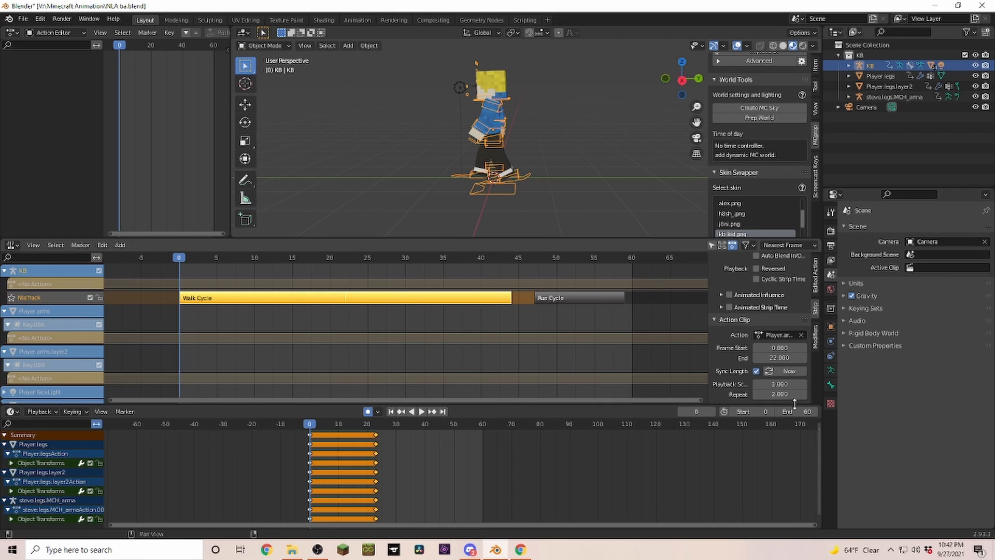
- Move the Run Cycle strip to start at frame 44, directly after Walk Cycle, and set its repeat to 5
{"action": "left_click_drag", "start_coordinate": [570, 303], "coordinate": [551, 310]}
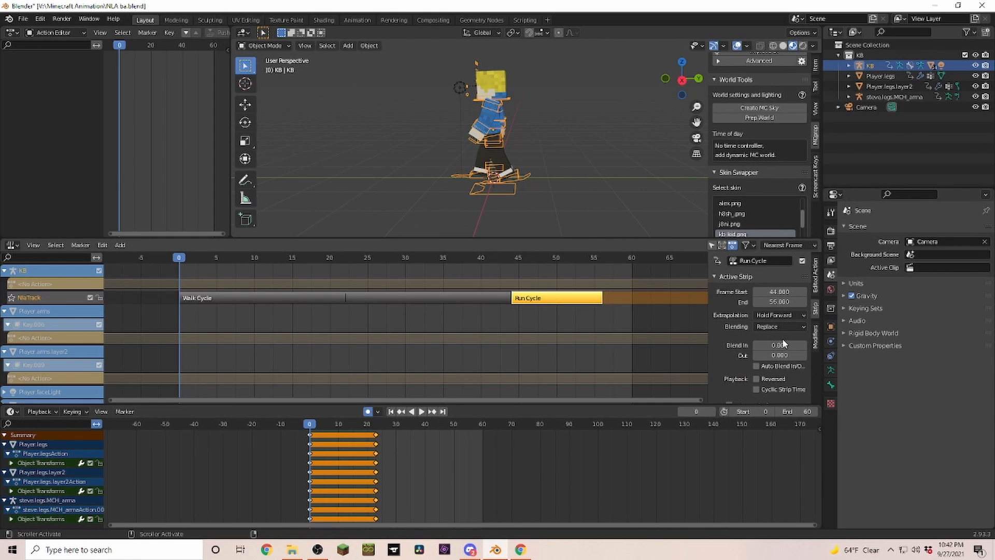
{"action": "scroll", "coordinate": [772, 398], "scroll_direction": "down", "scroll_amount": 5}
{"action": "left_click", "coordinate": [772, 394]}
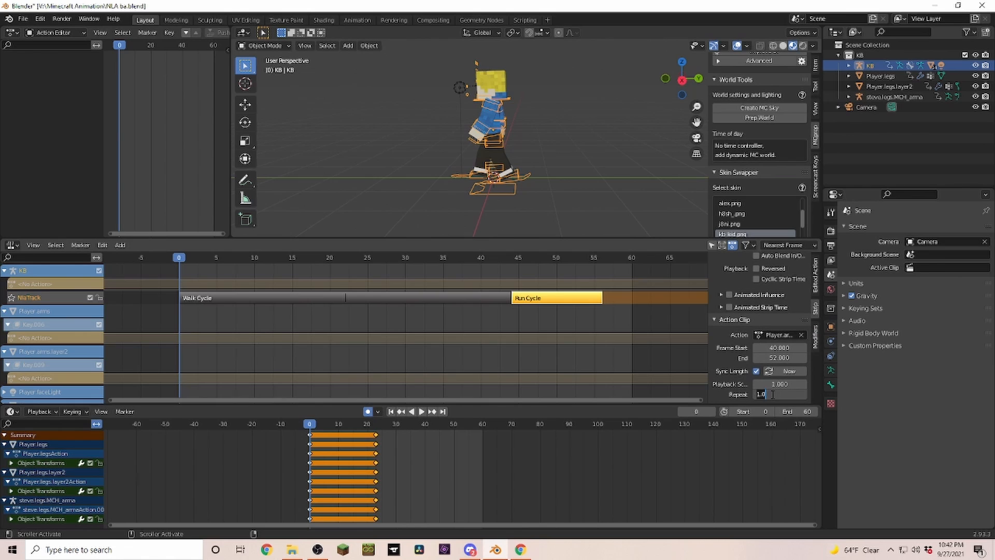
{"action": "type", "text": "5"}
{"action": "key", "text": "Return"}
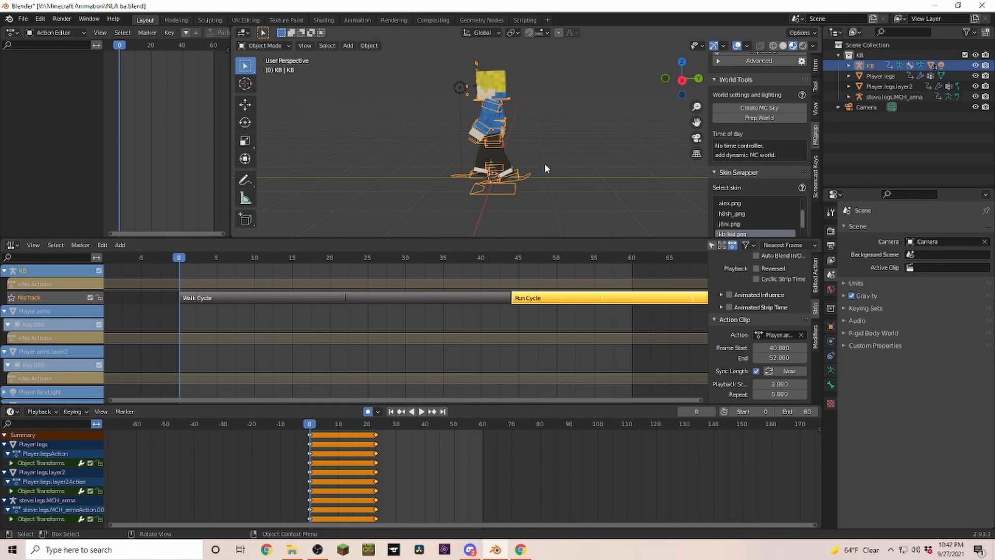
- Reduce the Run Cycle strip's repeat to 3, set the scene's end frame to 80, and preview the animation
{"action": "scroll", "coordinate": [550, 337], "scroll_direction": "down", "scroll_amount": 4}
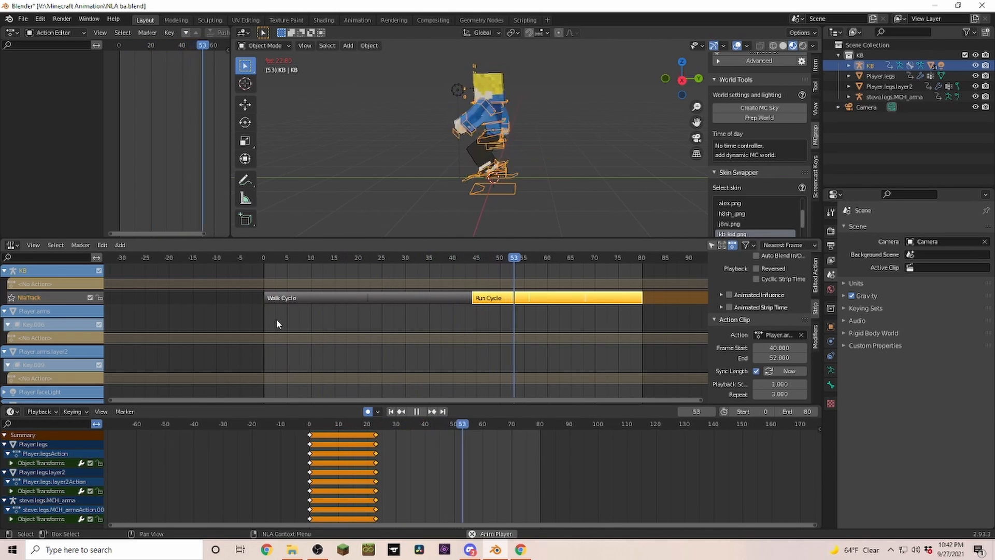
{"action": "key", "text": "space"}
{"action": "left_click_drag", "start_coordinate": [485, 256], "coordinate": [453, 259]}
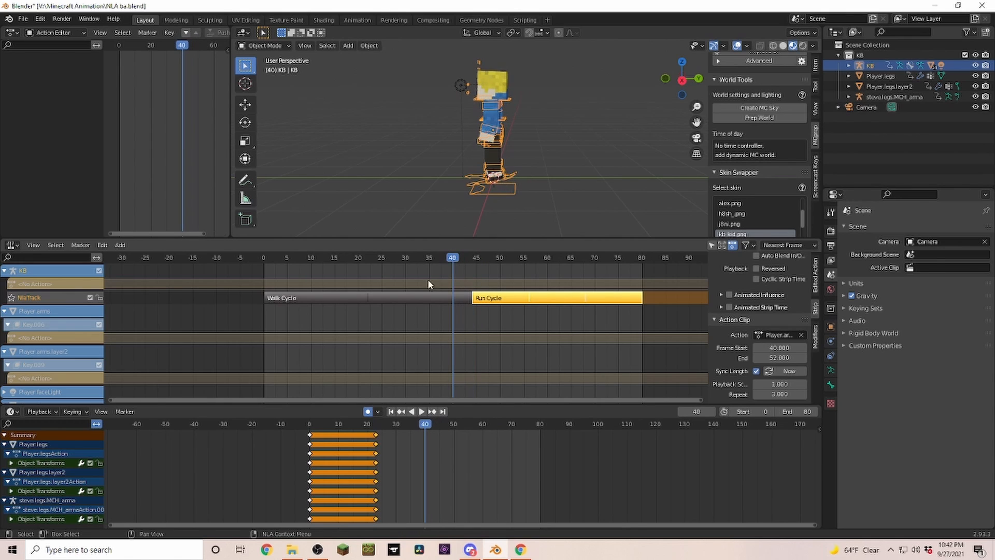
- Add a second NLA track above the KB armature's existing one and move the Walk Cycle strip up onto it
{"action": "scroll", "coordinate": [449, 328], "scroll_direction": "up", "scroll_amount": 2}
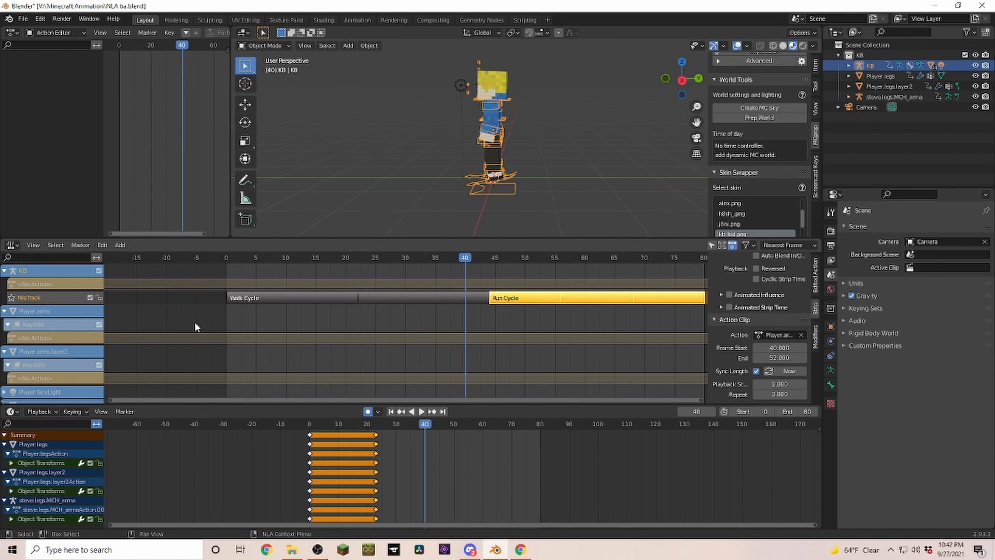
{"action": "left_click", "coordinate": [276, 323]}
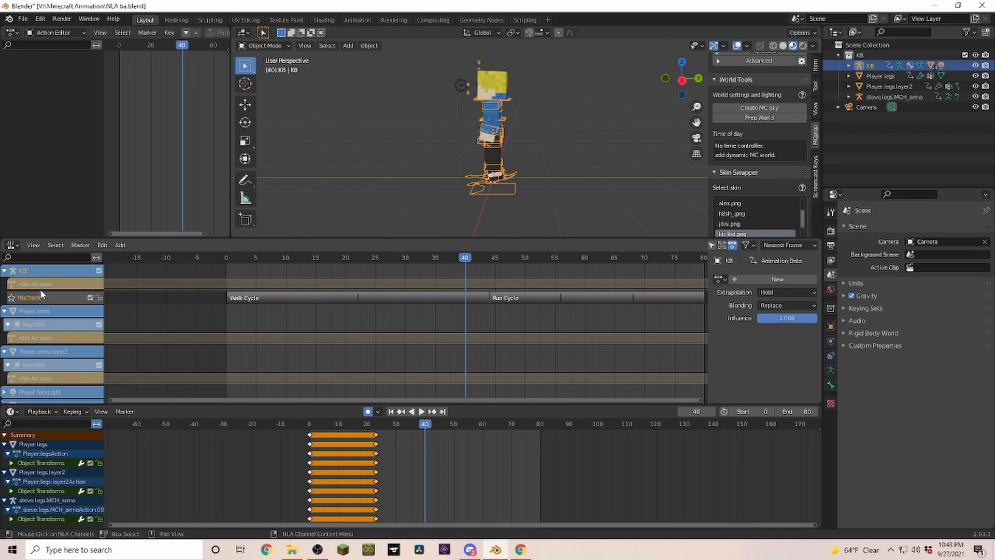
{"action": "key", "text": "shift+a"}
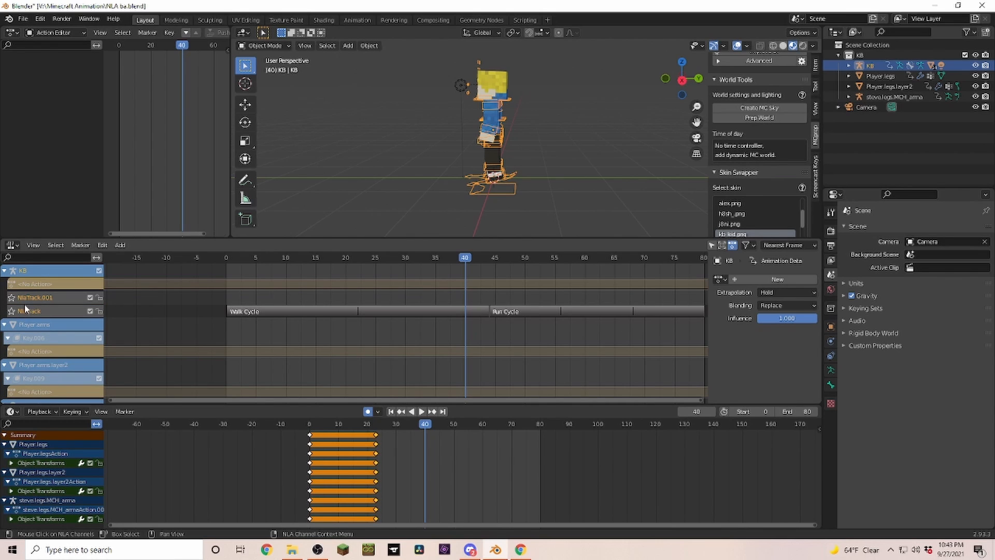
{"action": "left_click", "coordinate": [275, 311]}
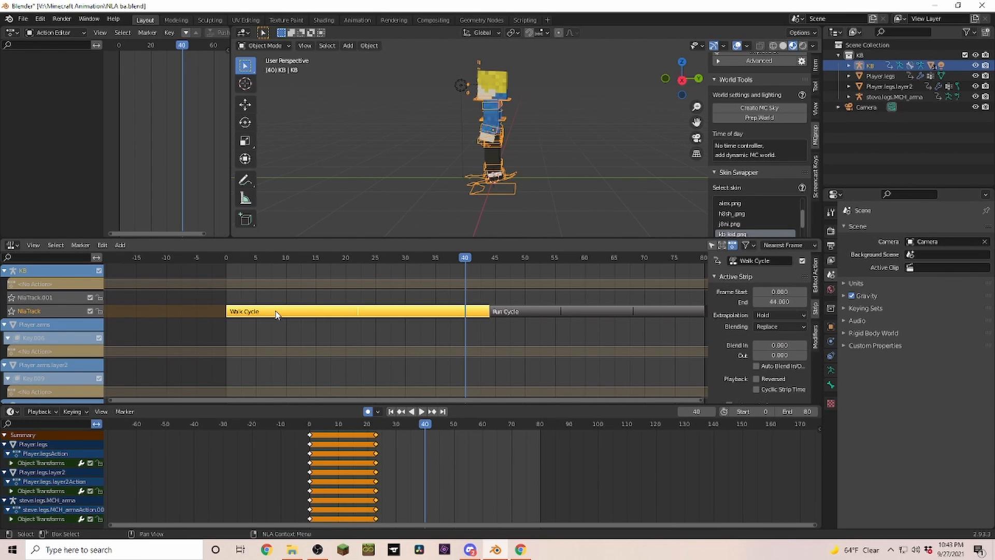
{"action": "key", "text": "g"}
{"action": "left_click", "coordinate": [275, 296]}
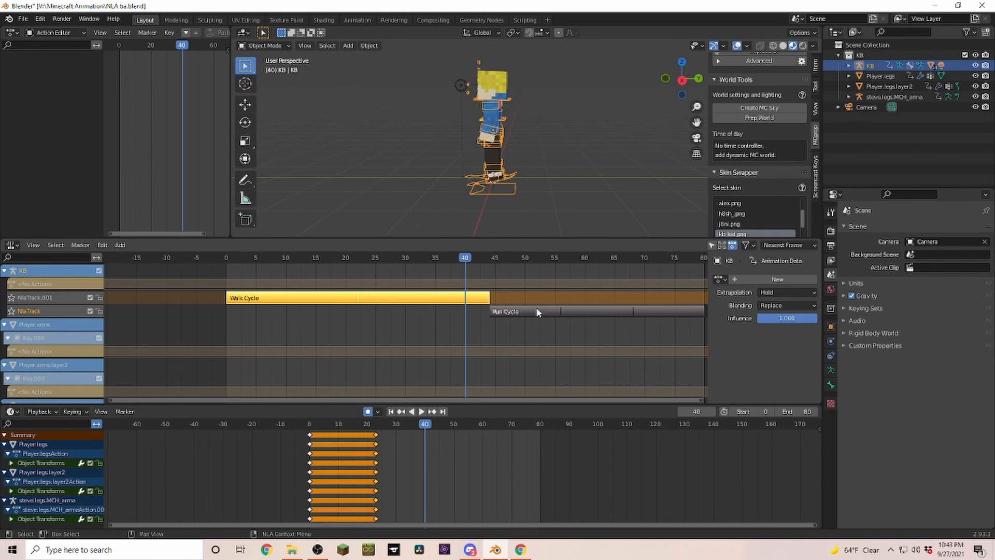
- Scrub and play the animation to check how the Walk Cycle and Run Cycle strips behave on separate tracks
{"action": "left_click_drag", "start_coordinate": [465, 259], "coordinate": [407, 259]}
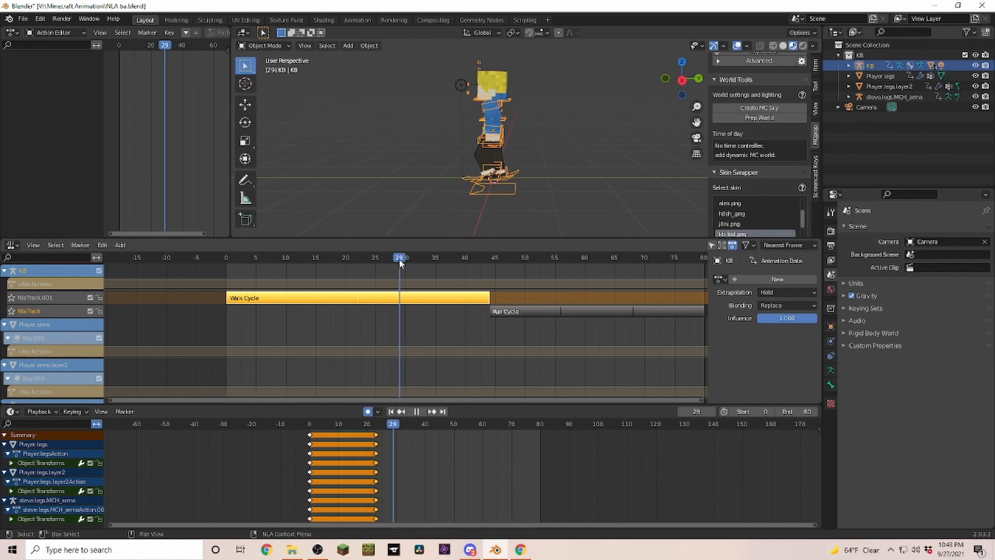
{"action": "key", "text": "space"}
{"action": "key", "text": "space"}
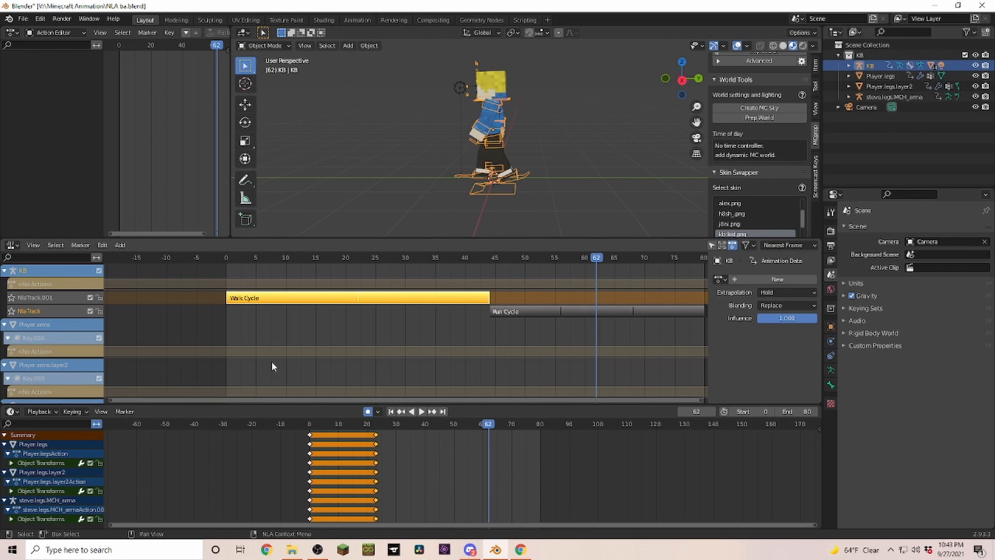
{"action": "key", "text": "space"}
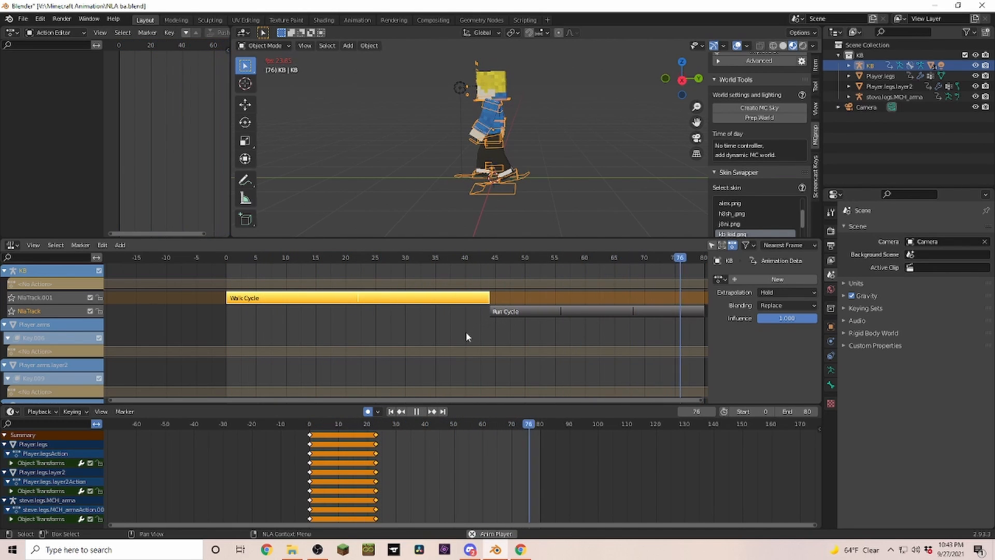
{"action": "key", "text": "space"}
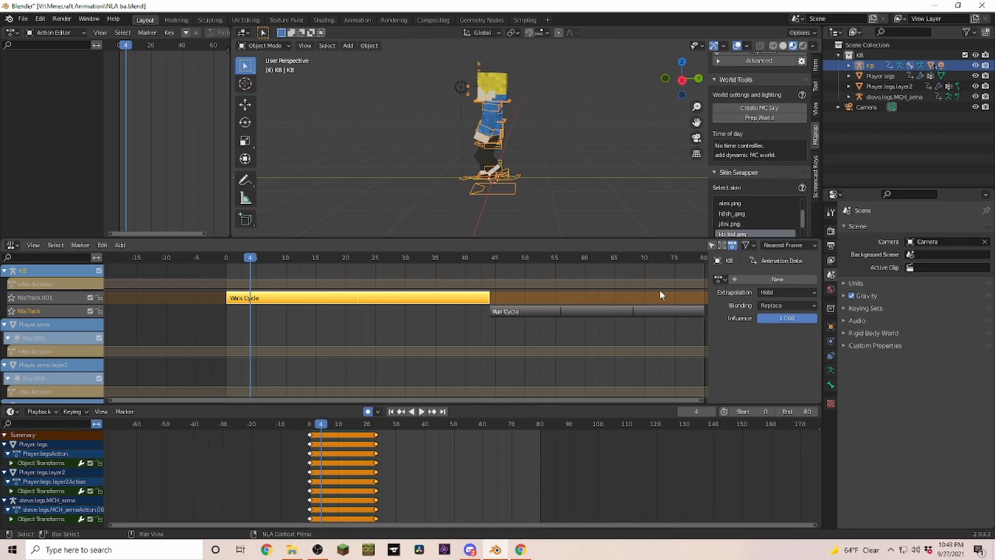
- Set the Walk Cycle strip's extrapolation to Nothing
{"action": "left_click", "coordinate": [473, 301]}
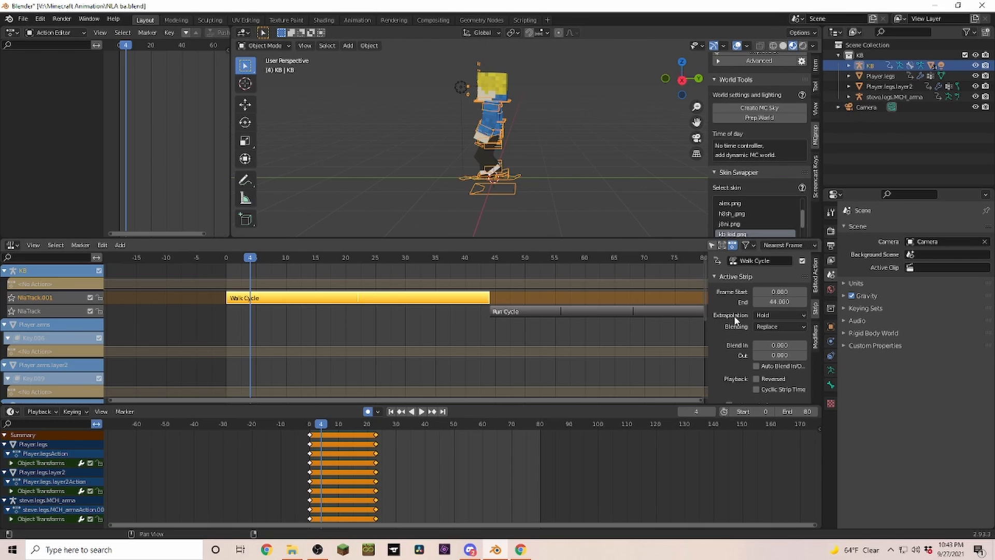
{"action": "left_click", "coordinate": [773, 314]}
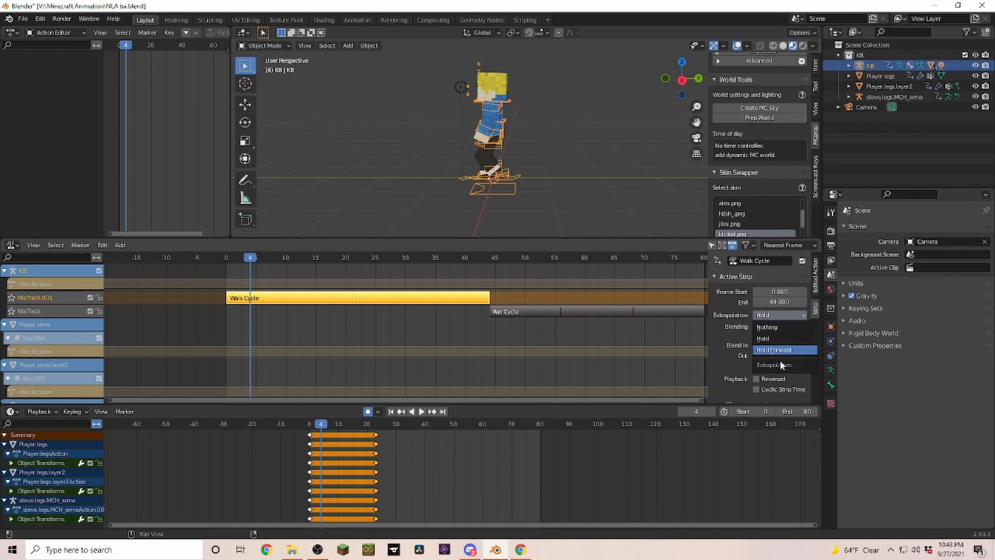
{"action": "left_click", "coordinate": [770, 327]}
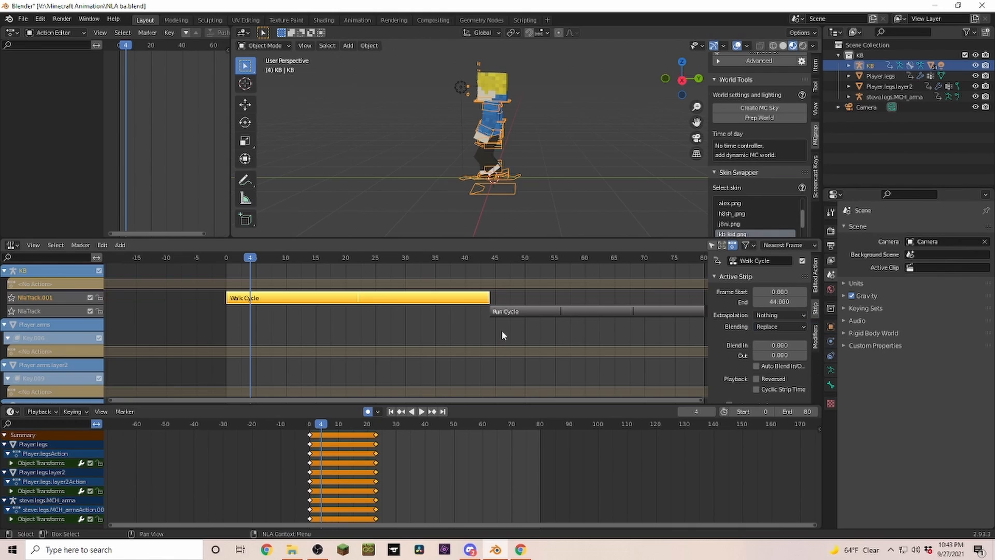
- Play the animation, slide the Run Cycle strip to start at frame 23 beneath the Walk Cycle strip, and preview the overlap
{"action": "key", "text": "space"}
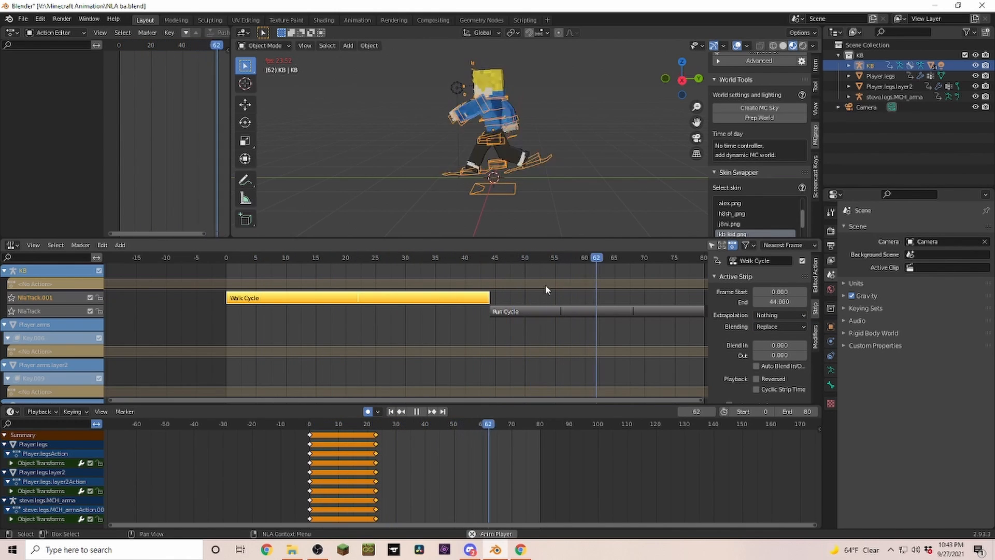
{"action": "key", "text": "space"}
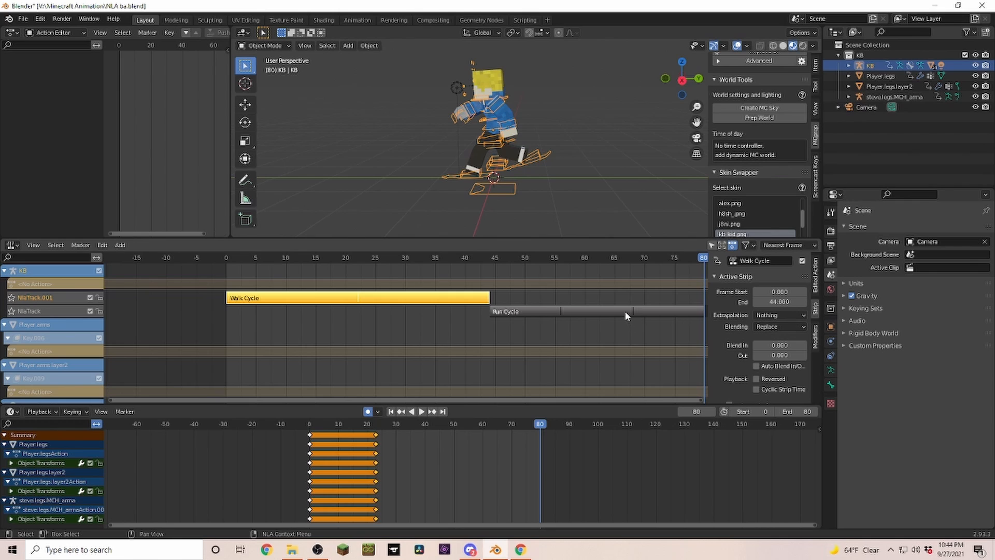
{"action": "left_click_drag", "start_coordinate": [582, 311], "coordinate": [458, 311]}
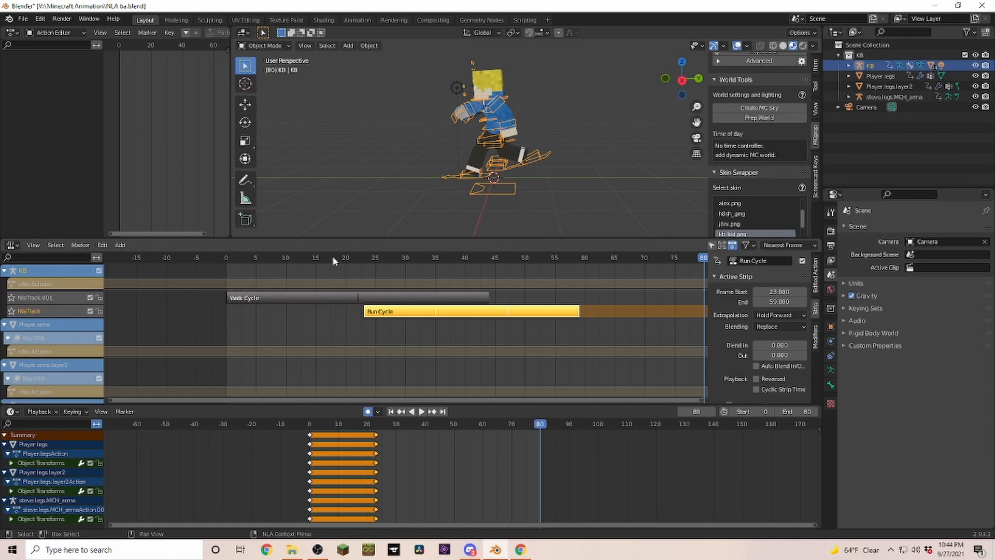
{"action": "key", "text": "space"}
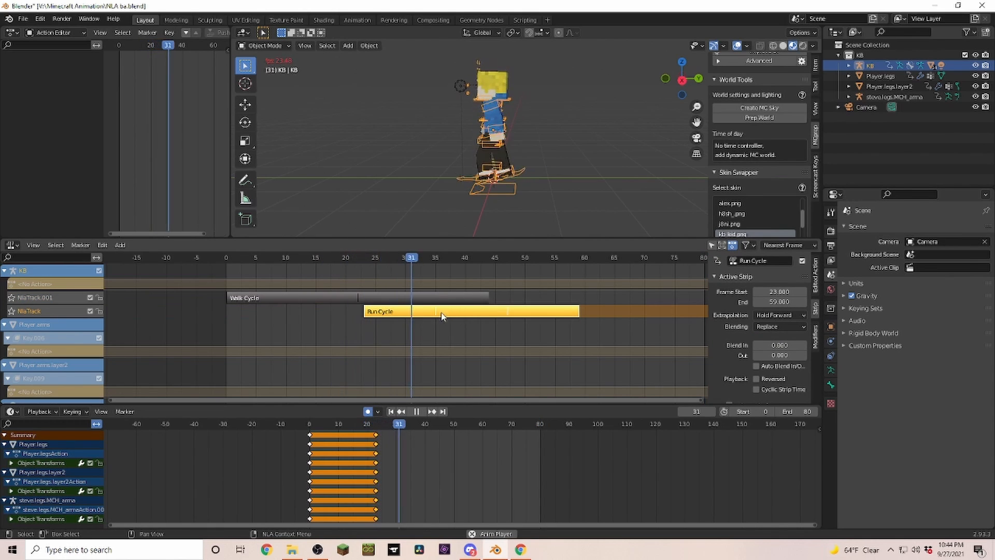
{"action": "left_click_drag", "start_coordinate": [523, 259], "coordinate": [346, 299]}
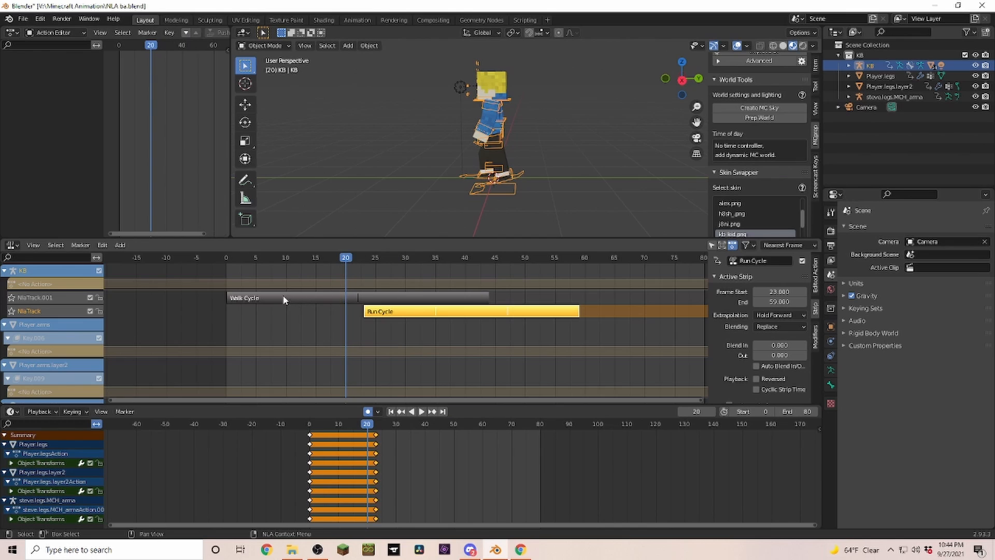
- Try another blending mode on the Walk Cycle strip, preview the animation, and undo the change
{"action": "left_click", "coordinate": [284, 300]}
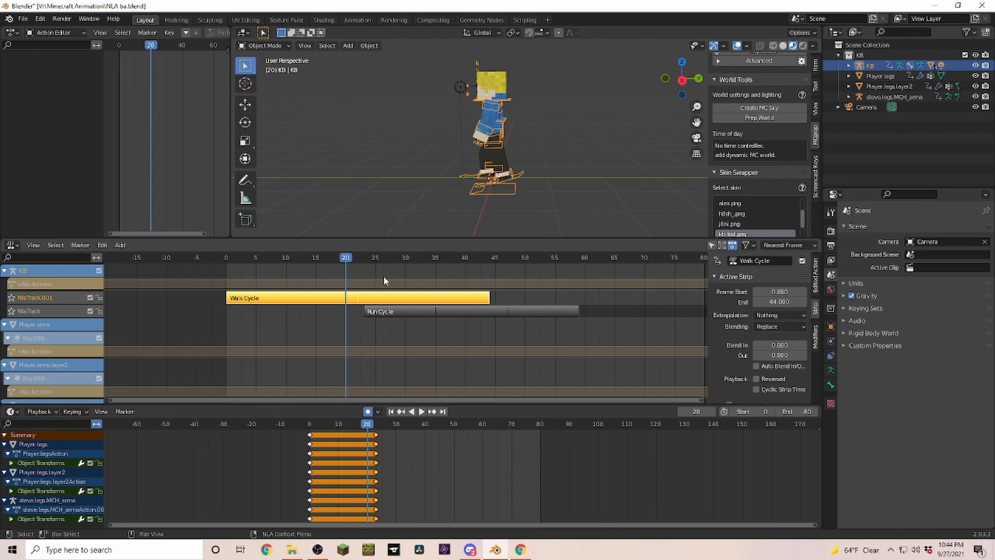
{"action": "left_click", "coordinate": [777, 327]}
{"action": "left_click", "coordinate": [793, 348]}
{"action": "key", "text": "space"}
{"action": "key", "text": "space"}
{"action": "key", "text": "ctrl+z"}
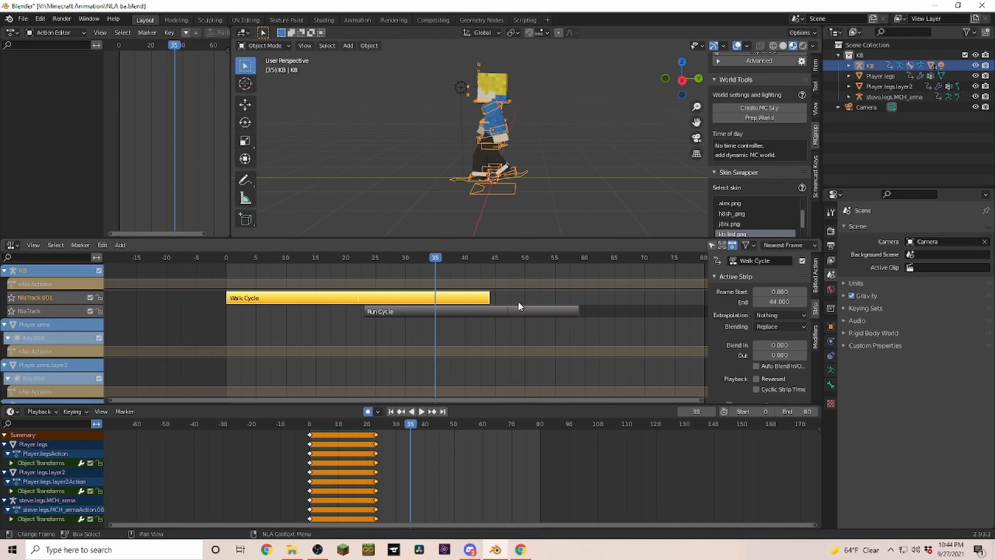
- Position the Run Cycle strip to start at frame 20, overlapping the Walk Cycle strip, and scrub through the overlap
{"action": "left_click_drag", "start_coordinate": [478, 311], "coordinate": [584, 311]}
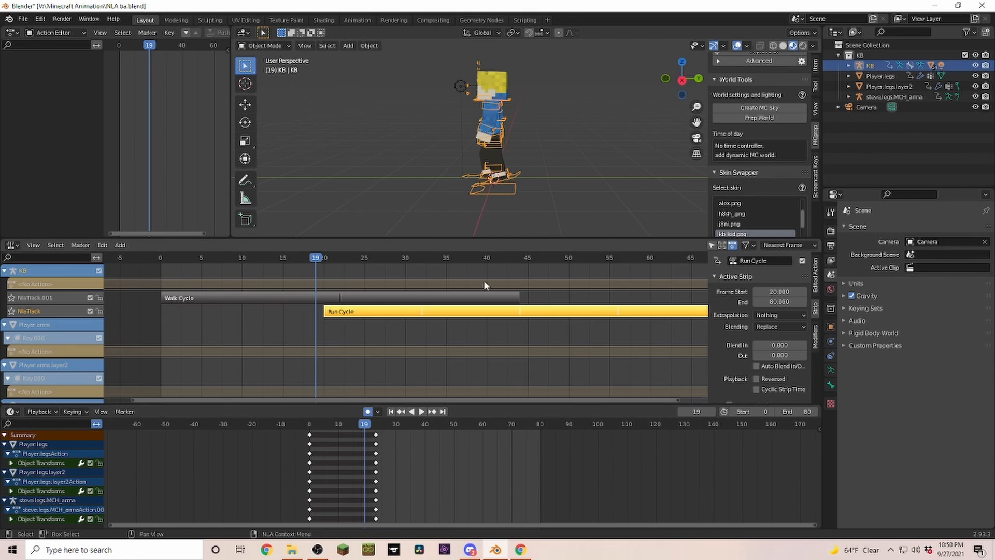
{"action": "left_click", "coordinate": [495, 258]}
{"action": "left_click_drag", "start_coordinate": [495, 262], "coordinate": [319, 263]}
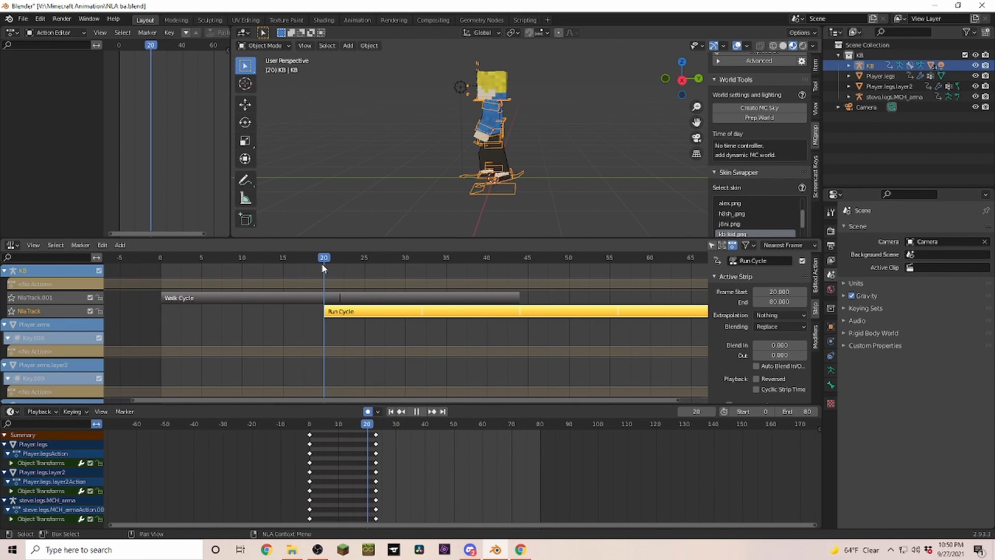
- Enable Auto Blend In/Out on the Walk Cycle strip and play the animation to check the transition into the run
{"action": "left_click", "coordinate": [194, 297]}
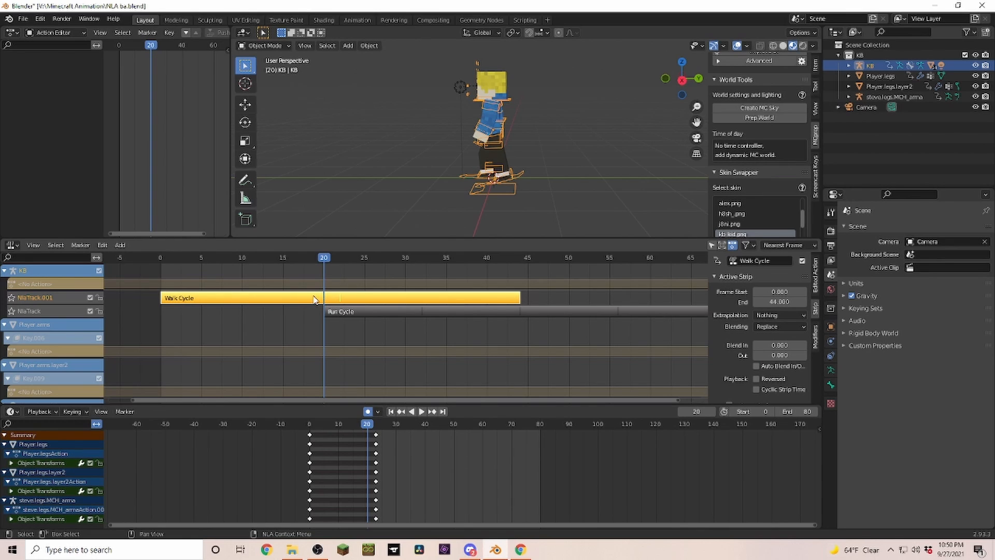
{"action": "left_click", "coordinate": [756, 367]}
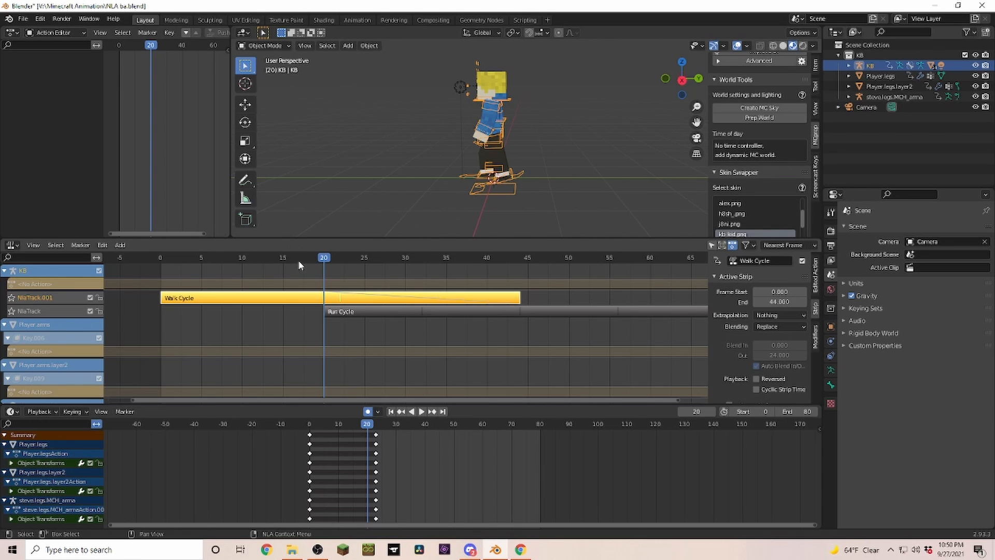
{"action": "key", "text": "shift+ctrl+space"}
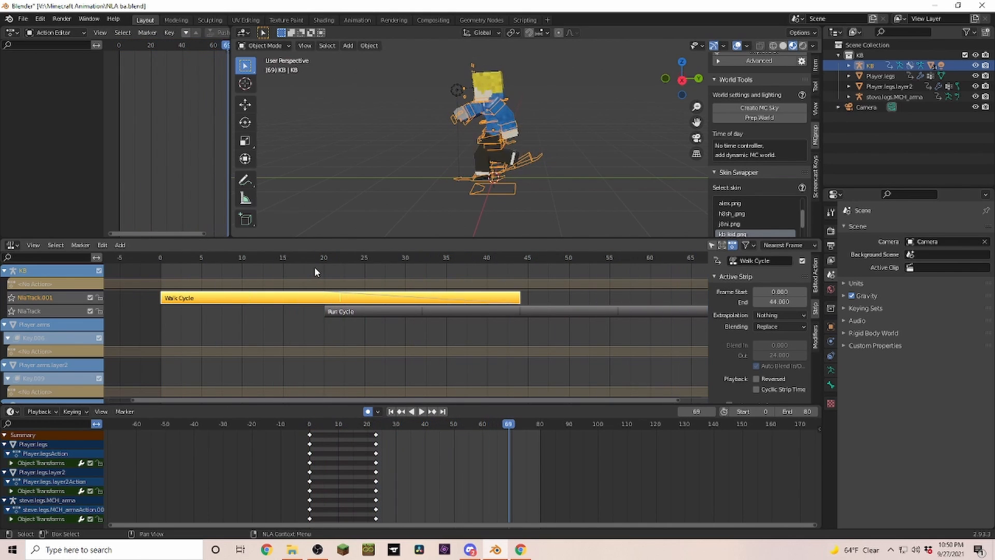
{"action": "left_click", "coordinate": [213, 257]}
{"action": "key", "text": "space"}
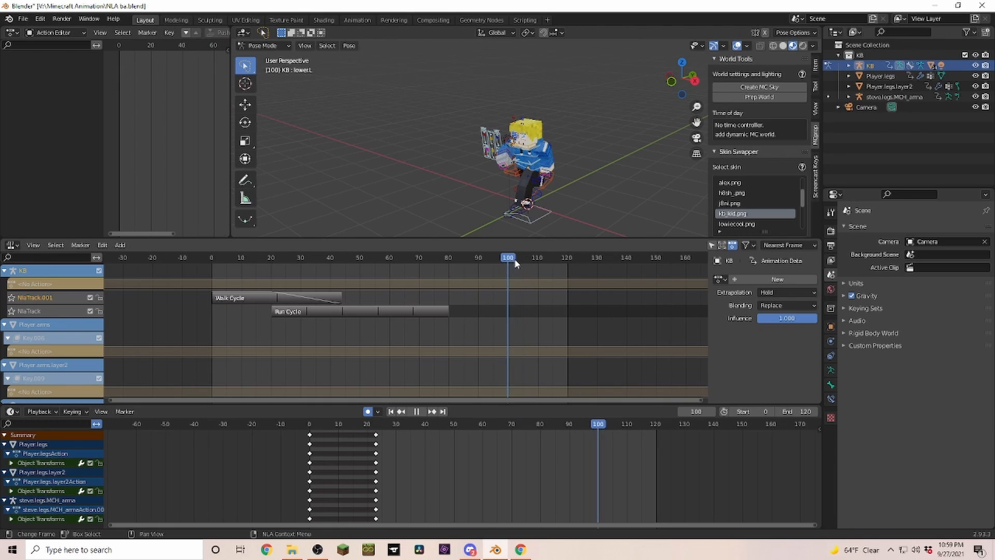
- Scrub the frames past the end of the Run Cycle strip and switch the 3D viewport to the right orthographic view
{"action": "left_click_drag", "start_coordinate": [508, 264], "coordinate": [448, 280]}
{"action": "left_click_drag", "start_coordinate": [510, 264], "coordinate": [509, 262]}
{"action": "key", "text": "KP_3"}
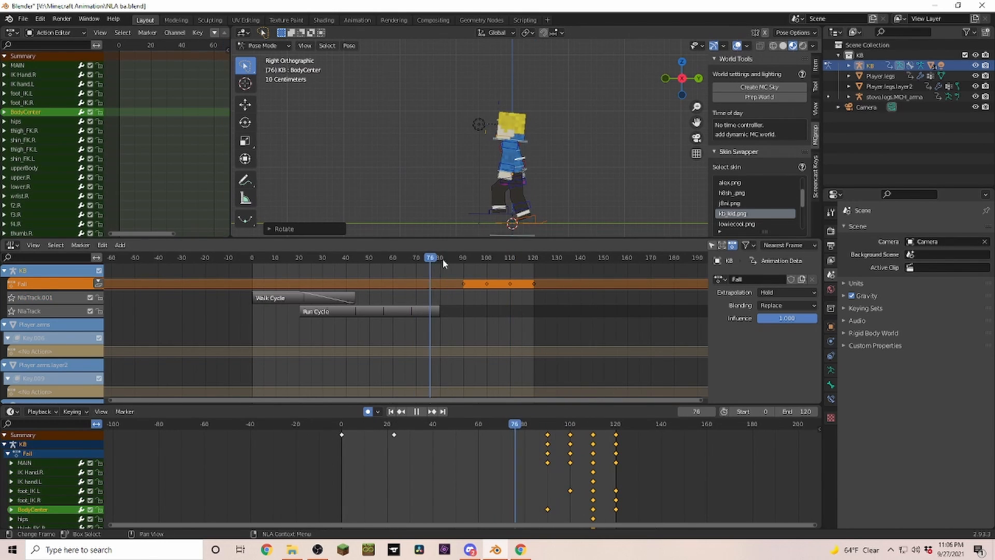
- Scrub the frames leading up to the Fall action, then push that action down into an NLA strip
{"action": "mouse_move", "coordinate": [443, 259]}
{"action": "left_mouse_down"}
{"action": "mouse_move", "coordinate": [546, 266]}
{"action": "mouse_move", "coordinate": [436, 266]}
{"action": "left_mouse_up"}
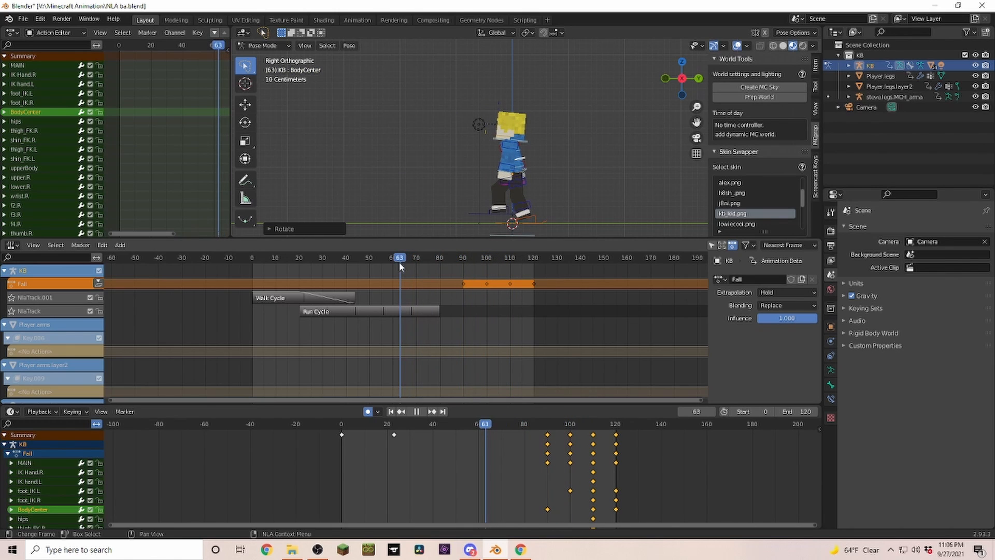
{"action": "left_click_drag", "start_coordinate": [412, 265], "coordinate": [443, 273]}
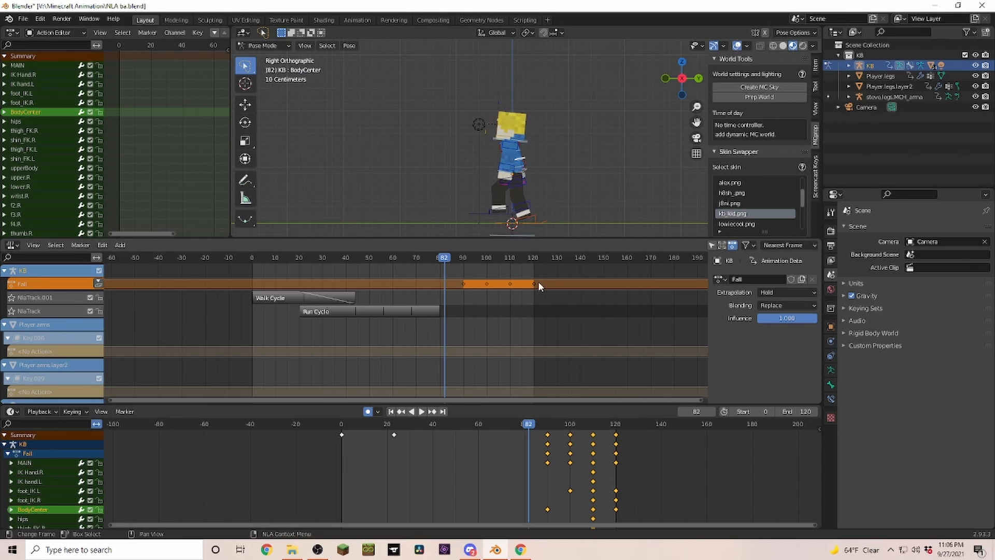
{"action": "left_click", "coordinate": [99, 284]}
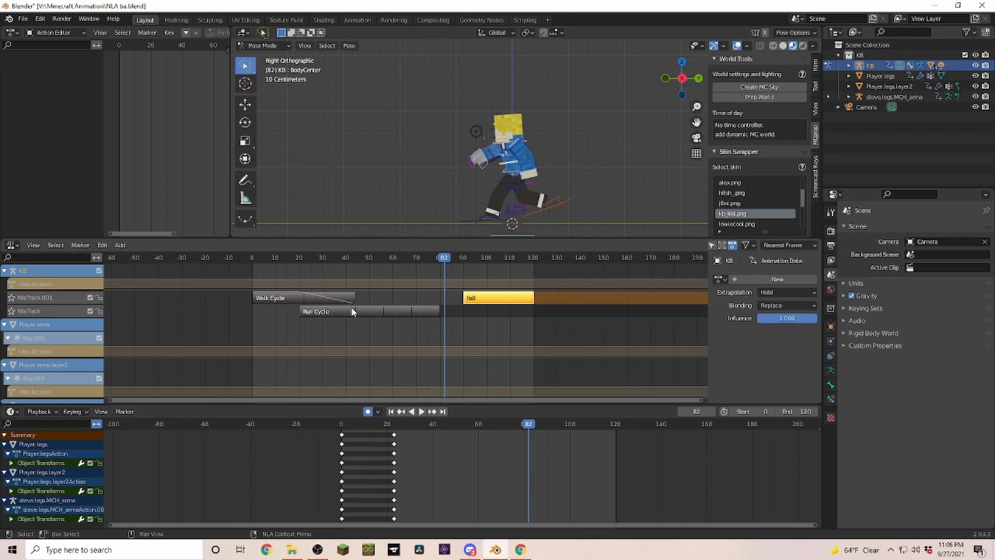
- Move the Fall strip to start at frame 64 over the Run Cycle, with Auto Blend In/Out enabled, and preview it
{"action": "left_click", "coordinate": [490, 299]}
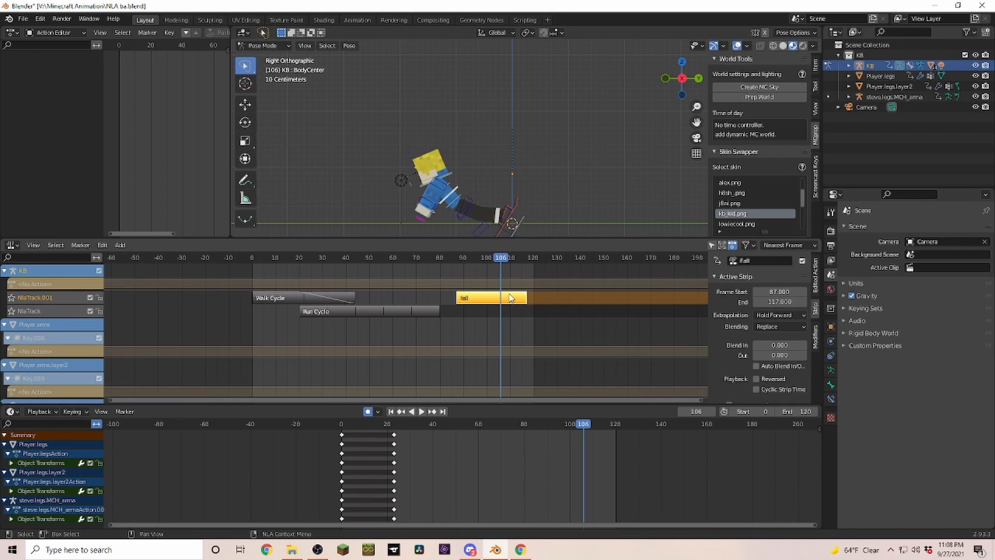
{"action": "left_click_drag", "start_coordinate": [509, 295], "coordinate": [486, 306]}
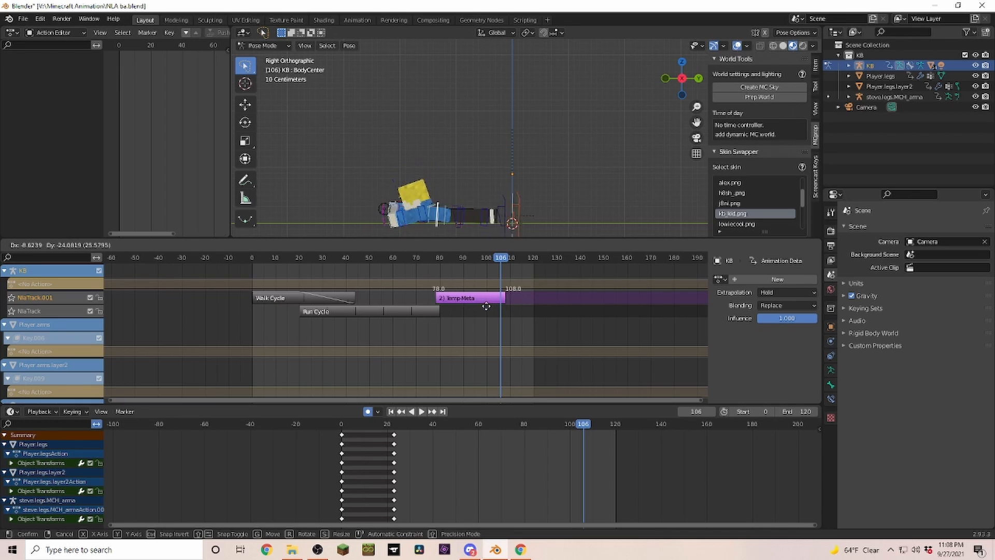
{"action": "left_click", "coordinate": [455, 309]}
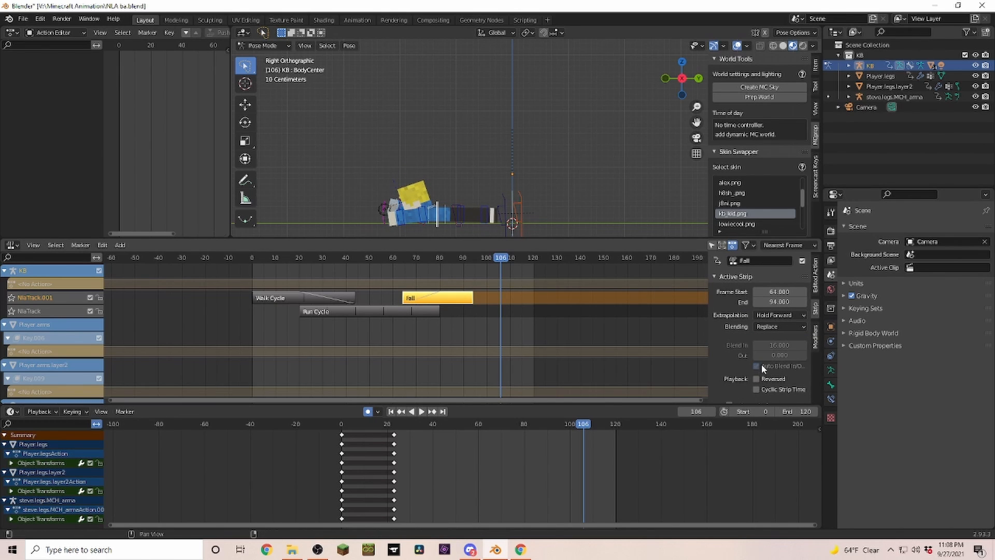
{"action": "left_click", "coordinate": [315, 258]}
{"action": "key", "text": "space"}
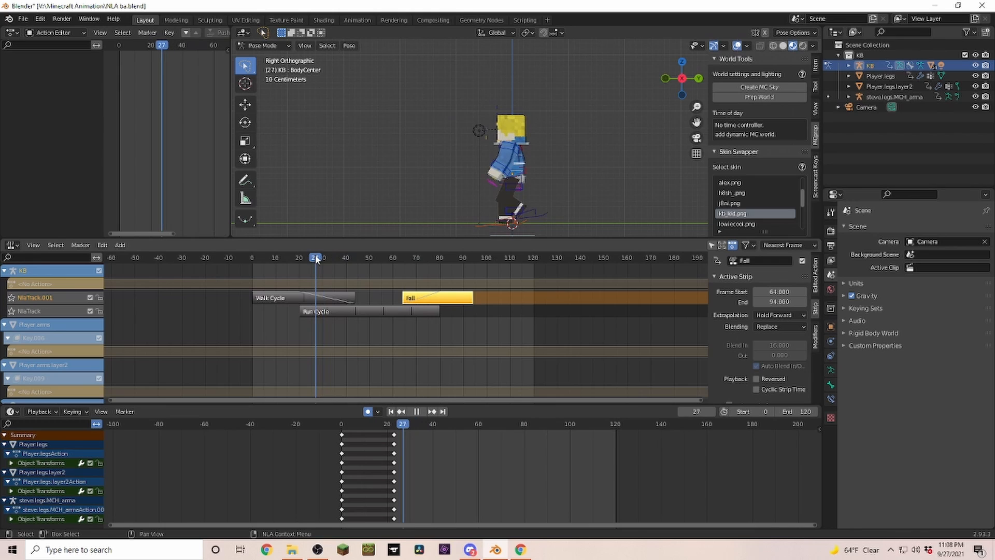
{"action": "key", "text": "space"}
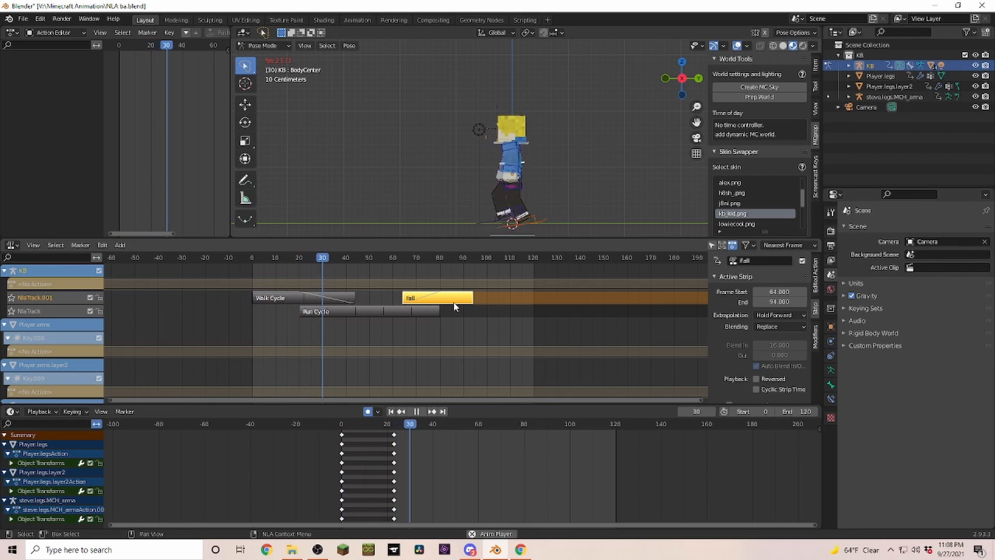
{"action": "key", "text": "space"}
- Move the Fall strip to start at frame 89 and set the Run Cycle strip's repeat to 7
{"action": "key", "text": "g"}
{"action": "left_click", "coordinate": [505, 311]}
{"action": "left_click", "coordinate": [415, 312]}
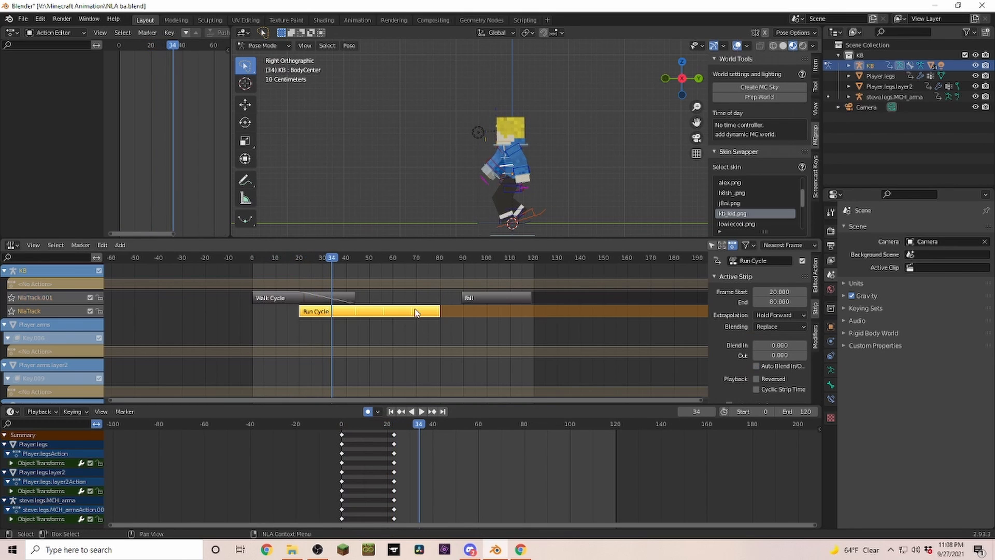
{"action": "scroll", "coordinate": [819, 366], "scroll_direction": "down", "scroll_amount": 1}
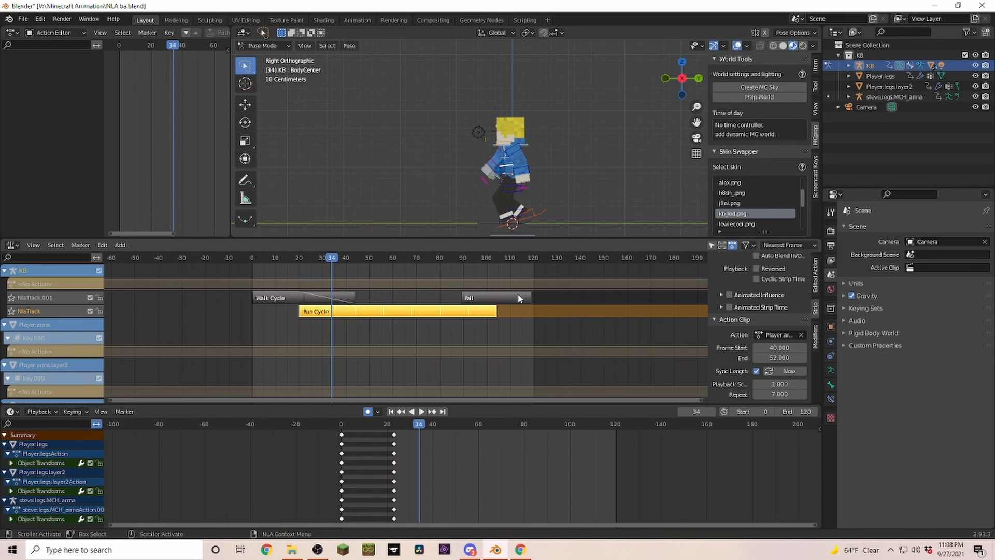
- Scale the Fall strip down to span frames 93 to 108 over the Run Cycle's end, and play the animation
{"action": "left_click", "coordinate": [519, 298]}
{"action": "key", "text": "g"}
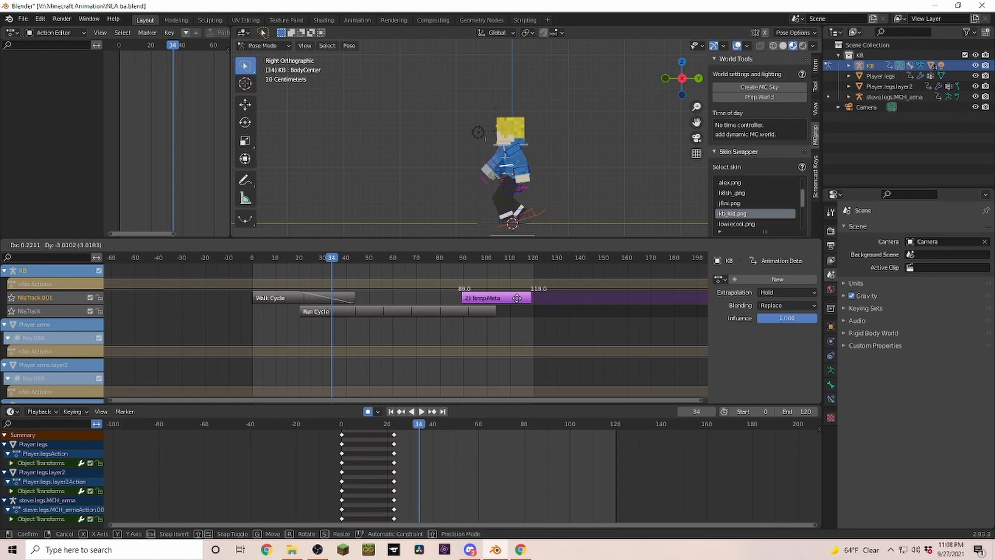
{"action": "left_click", "coordinate": [517, 298]}
{"action": "key", "text": "s"}
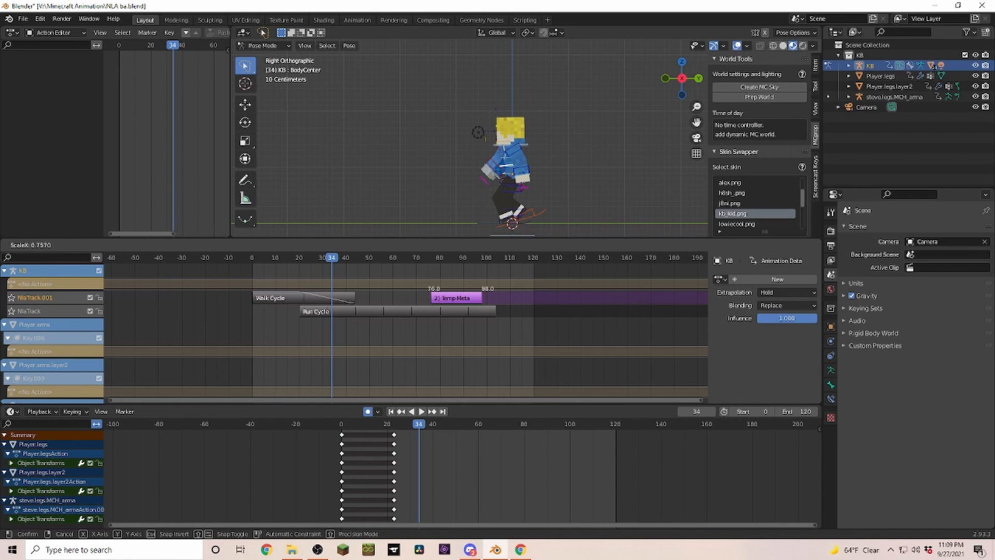
{"action": "right_click", "coordinate": [488, 289]}
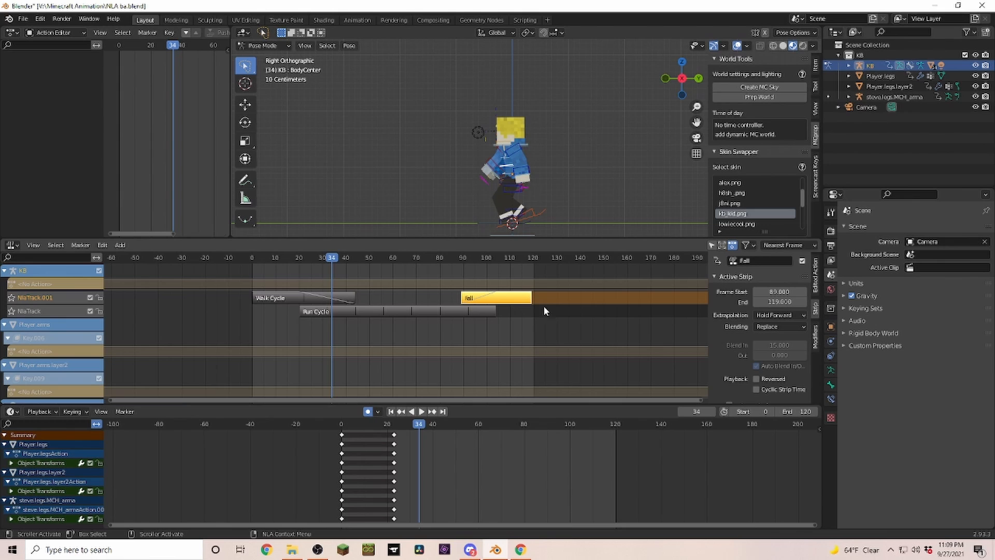
{"action": "key", "text": "space"}
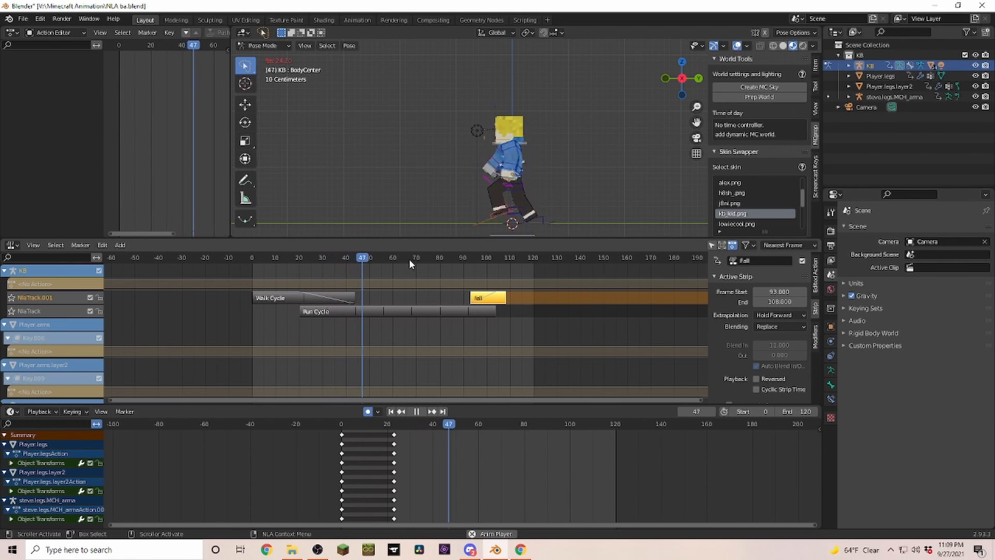